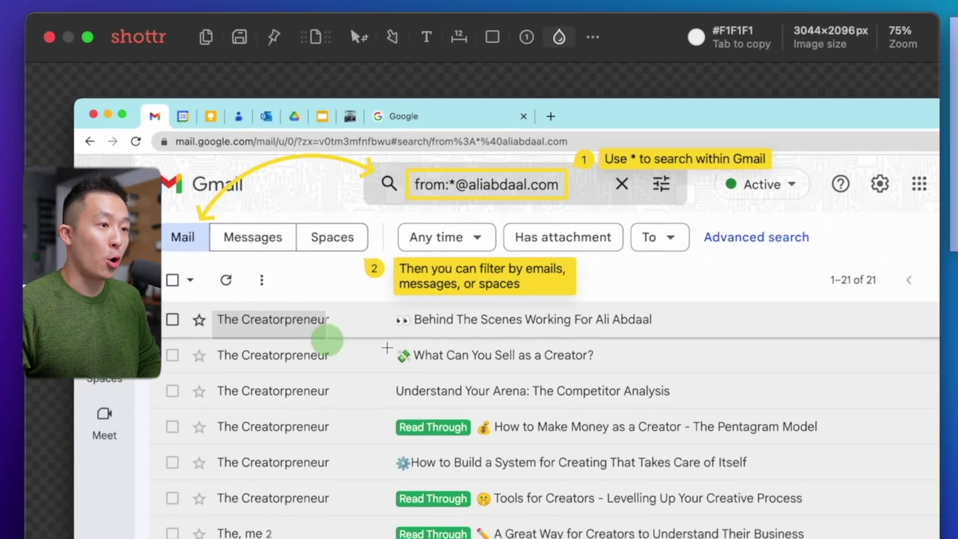
Step: Blur the first four email rows as smudged text and pixelate spreadsheet cells C7:E15
drag(327, 339, 866, 448)
click(777, 88)
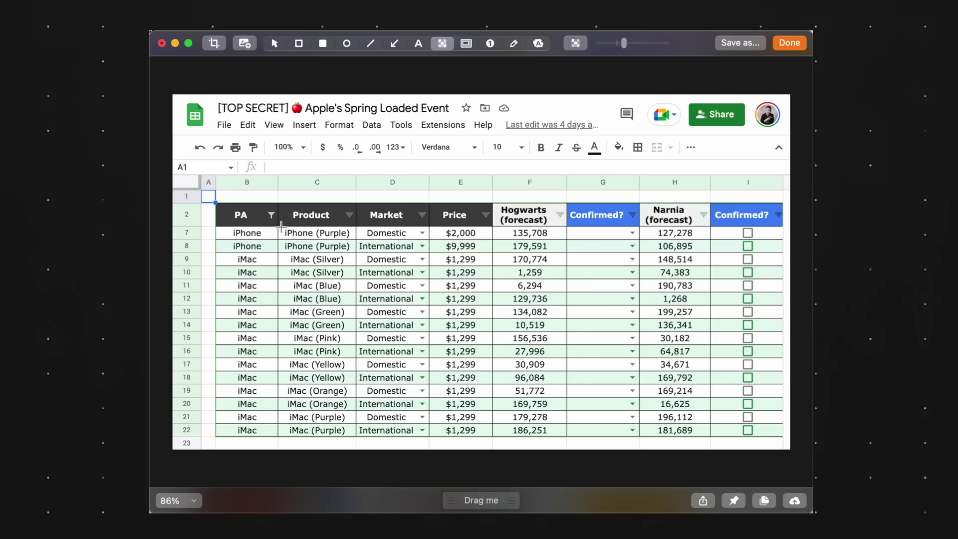
mouse_move(281, 227)
mouse_down()
mouse_move(471, 346)
mouse_move(574, 441)
mouse_up()
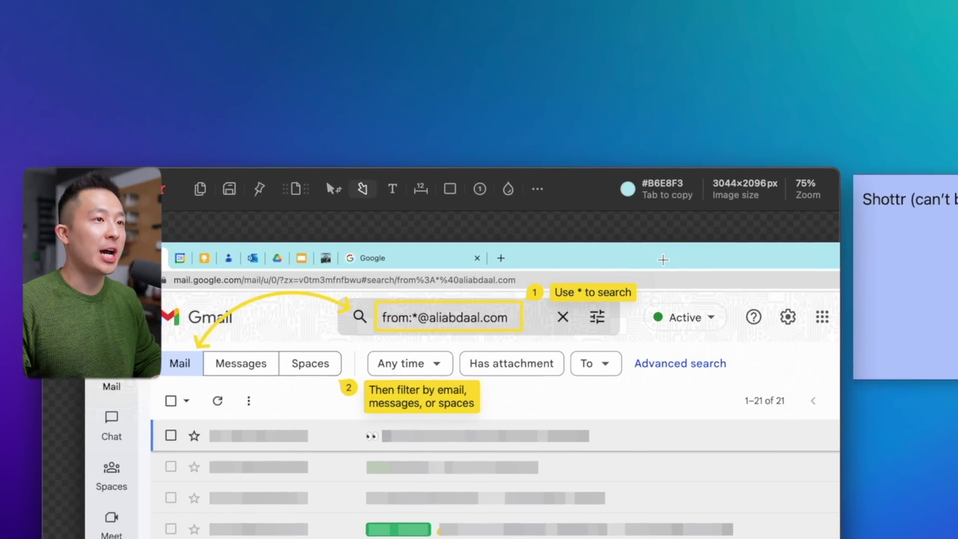
Step: Copy the tab bar's light-blue hex colour #B6E8F3 with Shottr's colour picker
key(Tab)
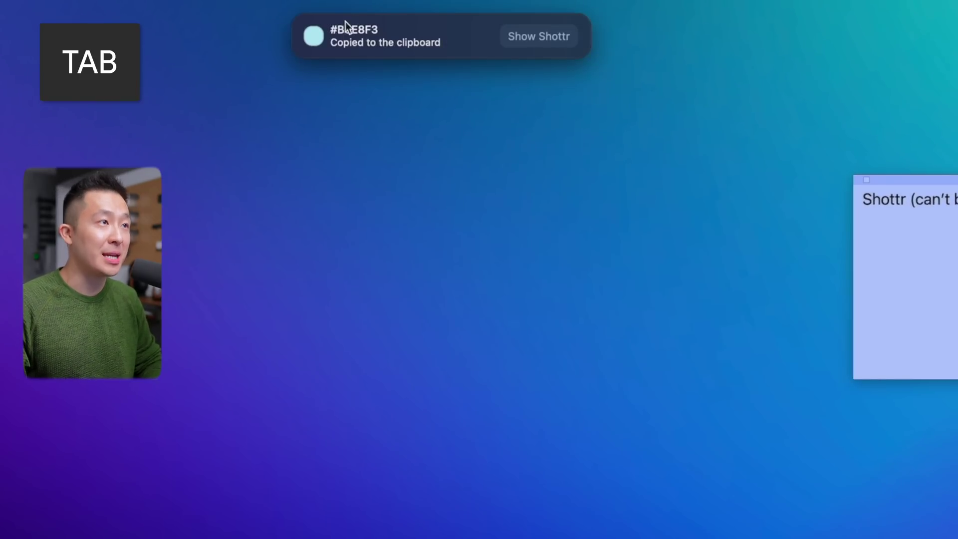
click(528, 35)
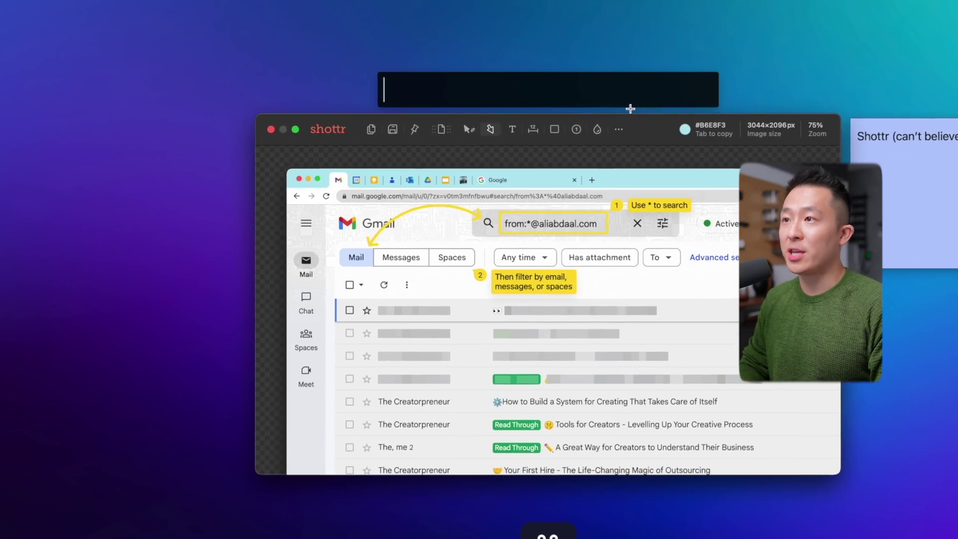
text(co)
key(Escape)
key(super+shift+p)
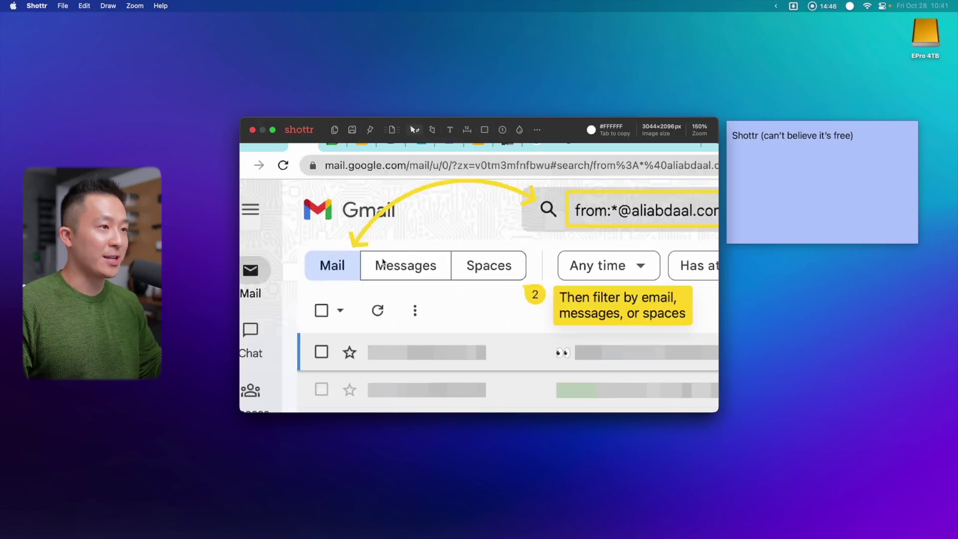
Step: Zoom in on the Mail icon and measure 1554px vertically and 170px horizontally
scroll(382, 261, down, 5)
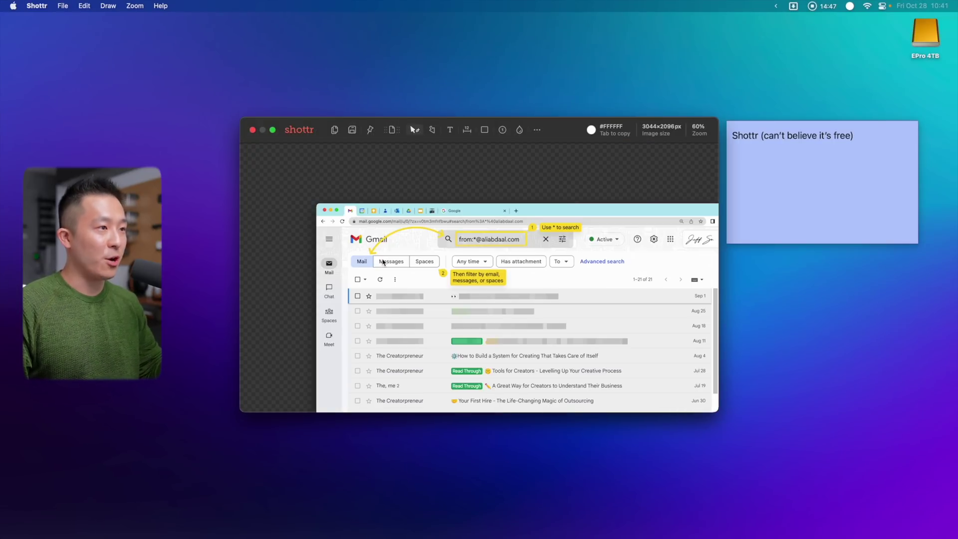
scroll(327, 170, right, 3)
scroll(327, 170, down, 1)
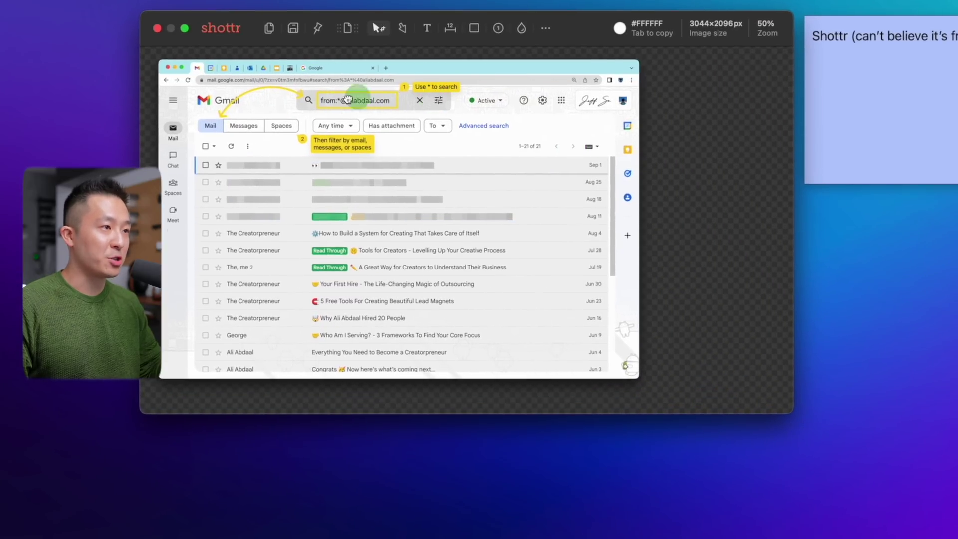
scroll(326, 155, left, 5)
scroll(326, 154, up, 1)
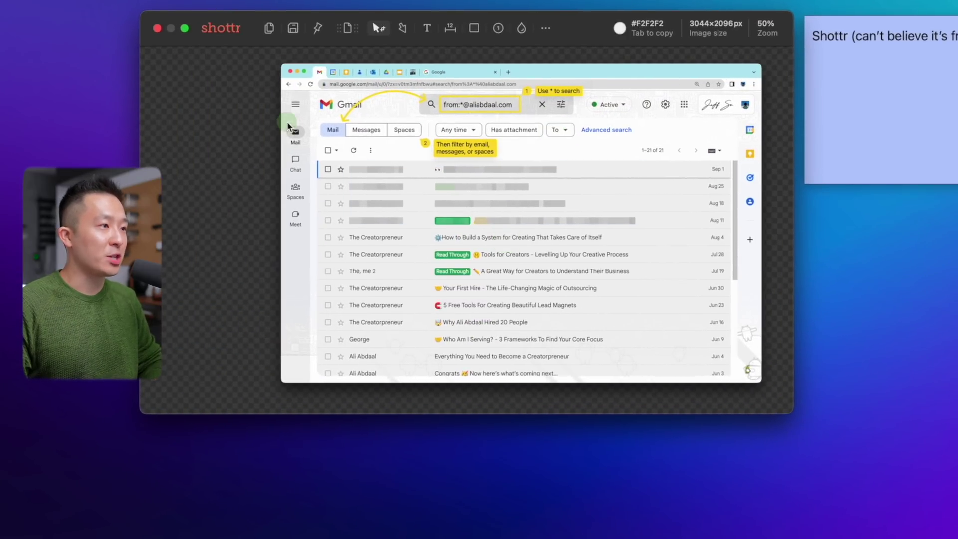
drag(288, 123, 309, 153)
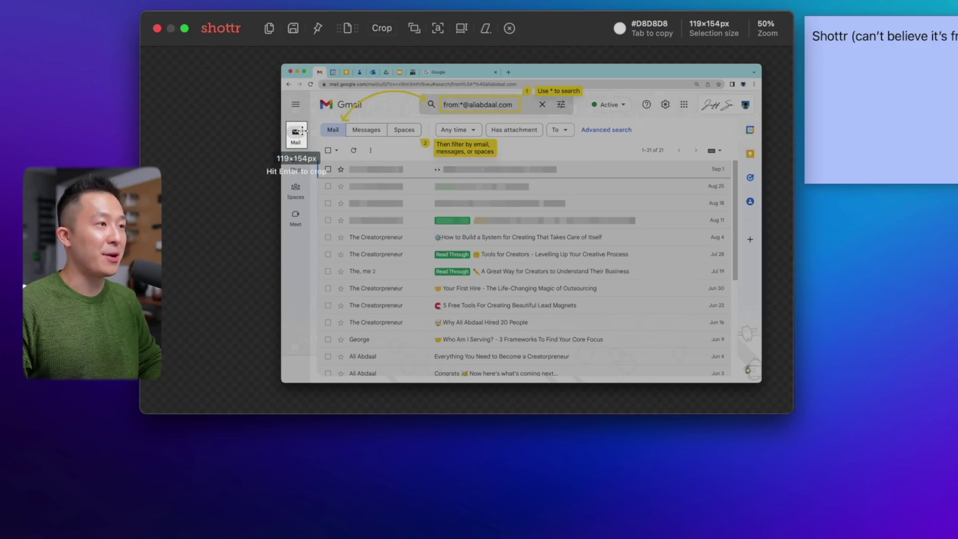
key(super+2)
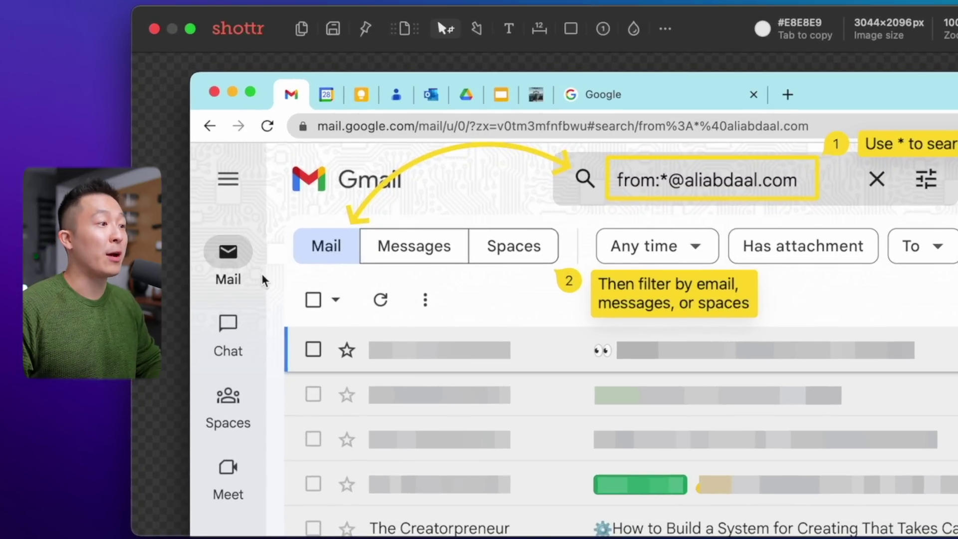
key(1)
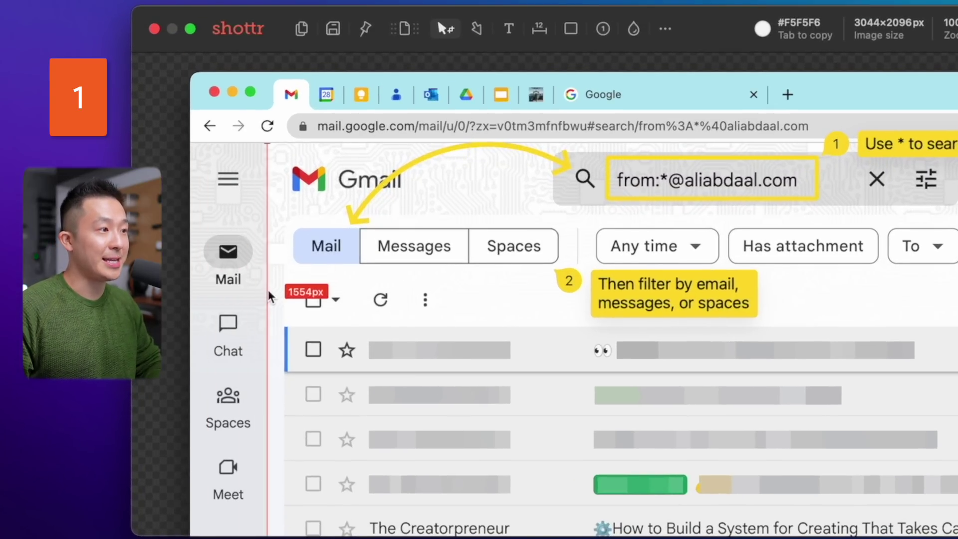
key(2)
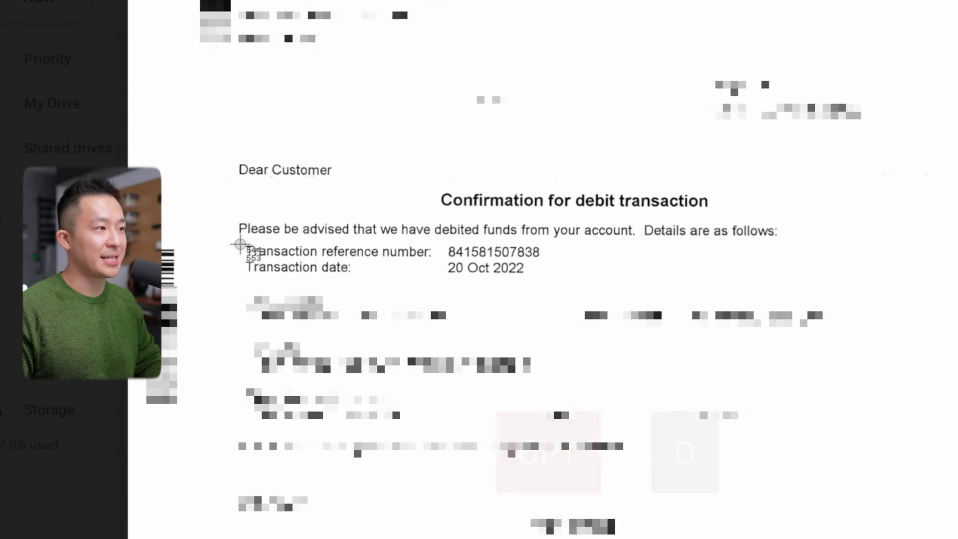
Step: OCR the debit transaction lines and paste the text into the sticky note
drag(273, 256, 546, 278)
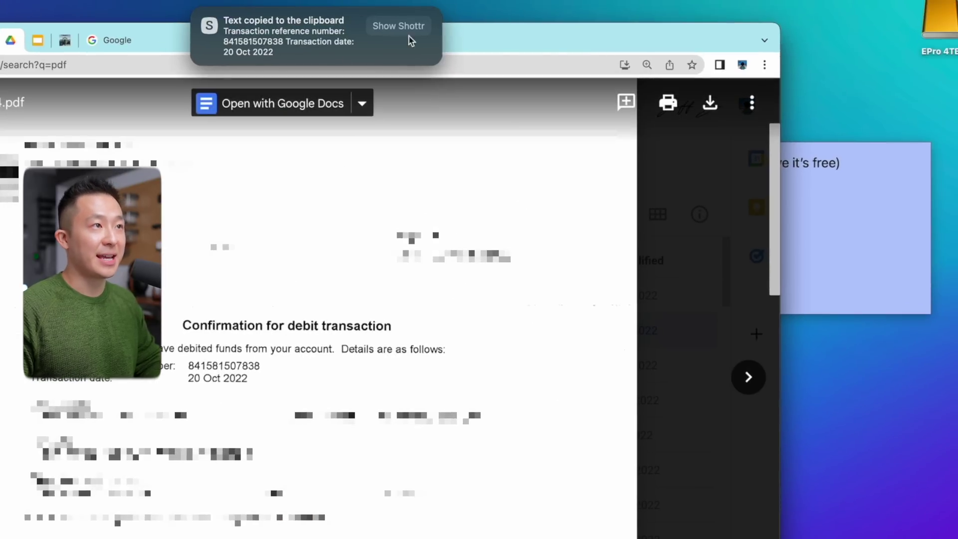
click(884, 247)
key(super+v)
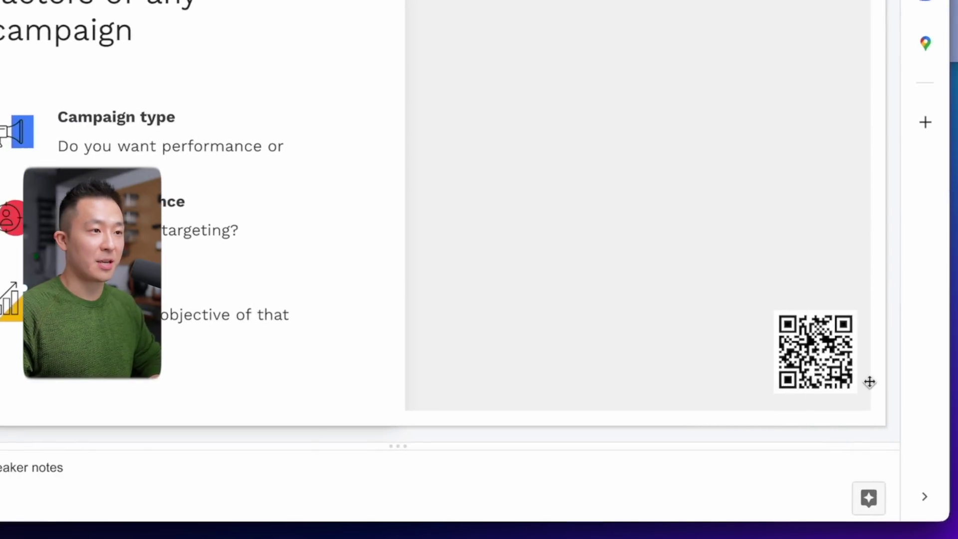
Step: Read the slide's QR code and paste its link into a new Chrome tab
key(ctrl+alt+super)
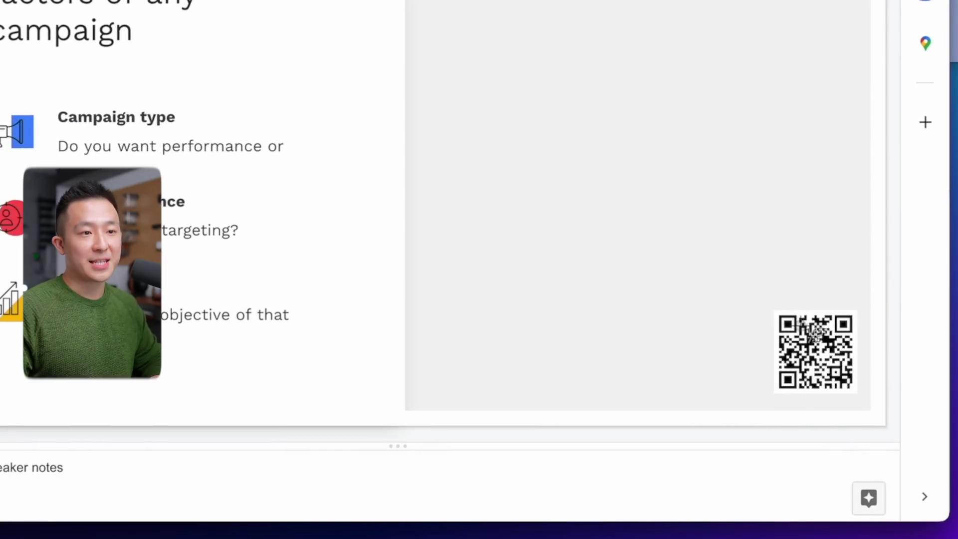
drag(757, 298, 867, 405)
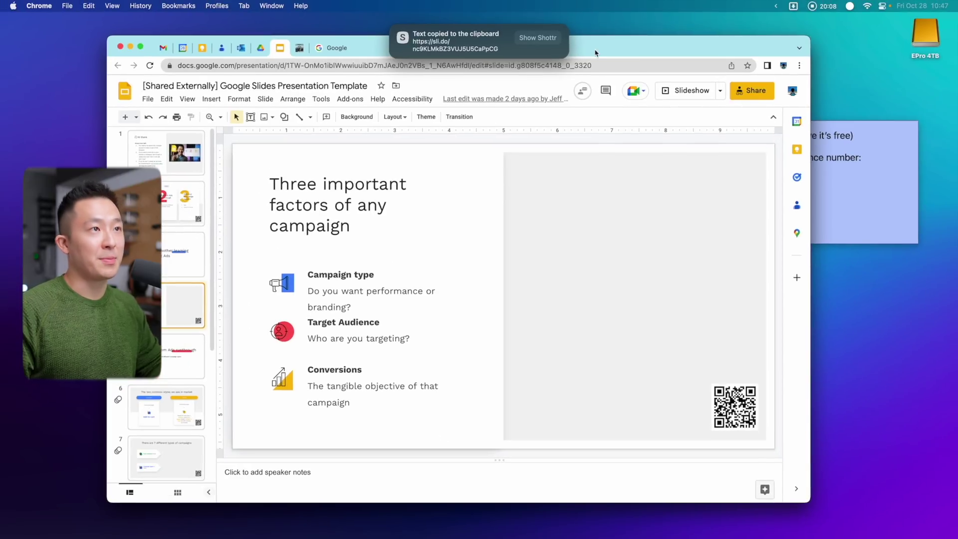
key(super+t)
text(https://sli.do/nc9KLMkBZ3VUJ5U5CaPpCG)
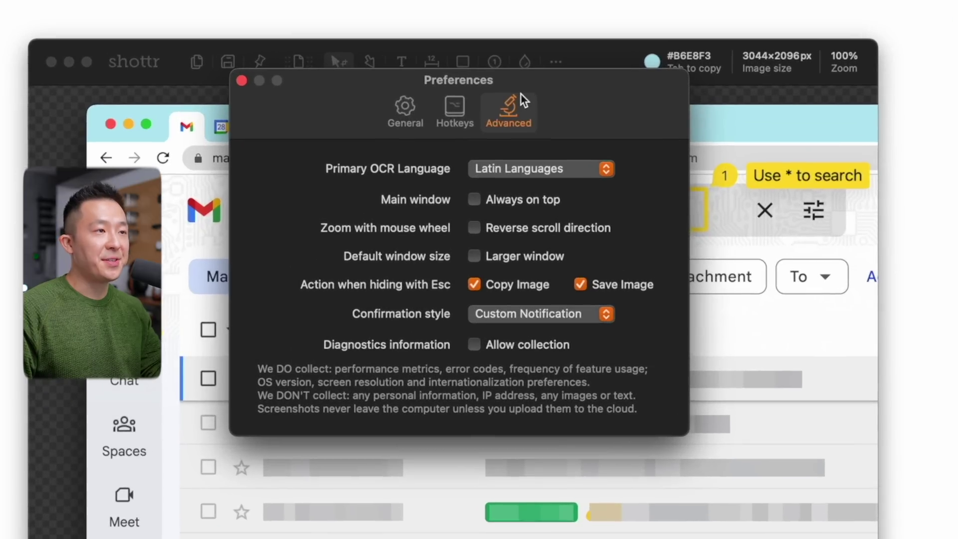
Step: Set Primary OCR Language to Chinese and OCR the search box for the sticky note
click(530, 174)
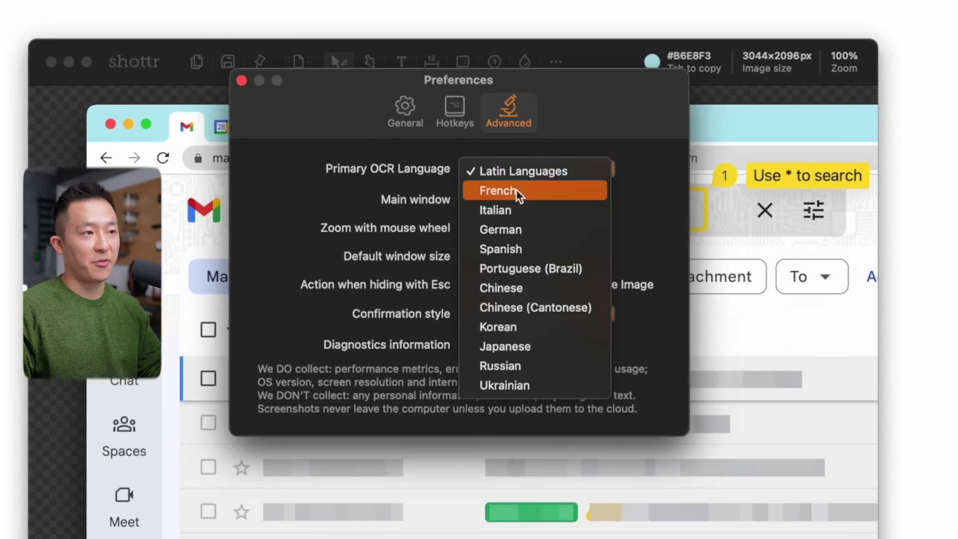
click(526, 284)
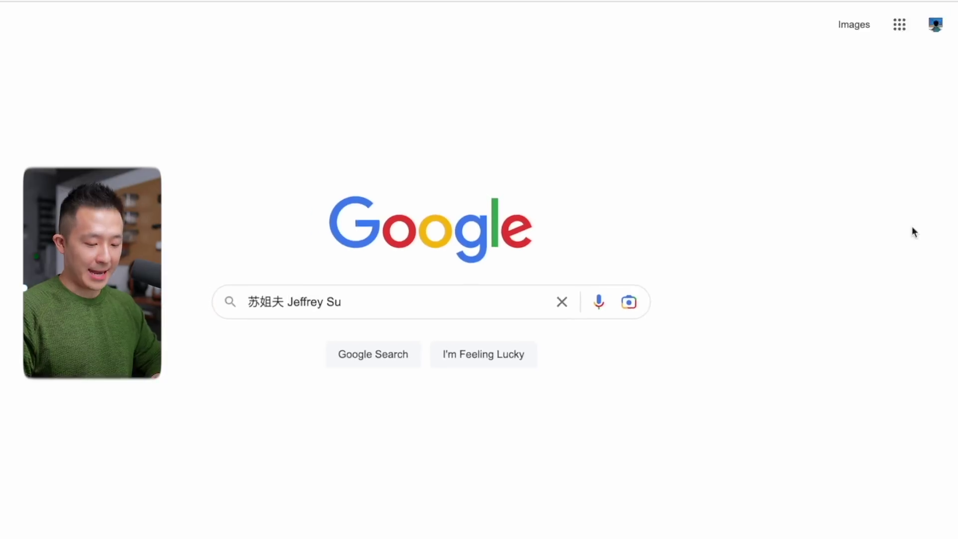
key(ctrl+alt+super+o)
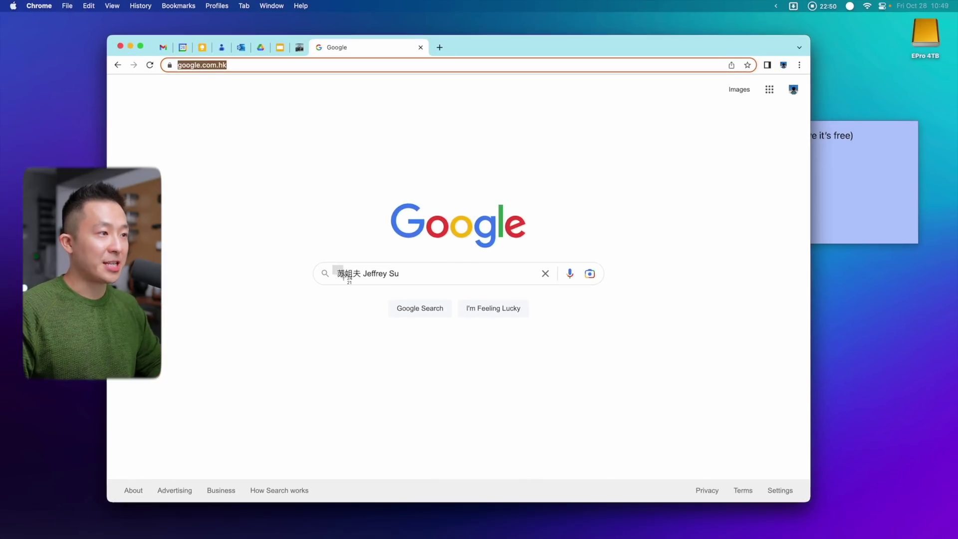
click(829, 189)
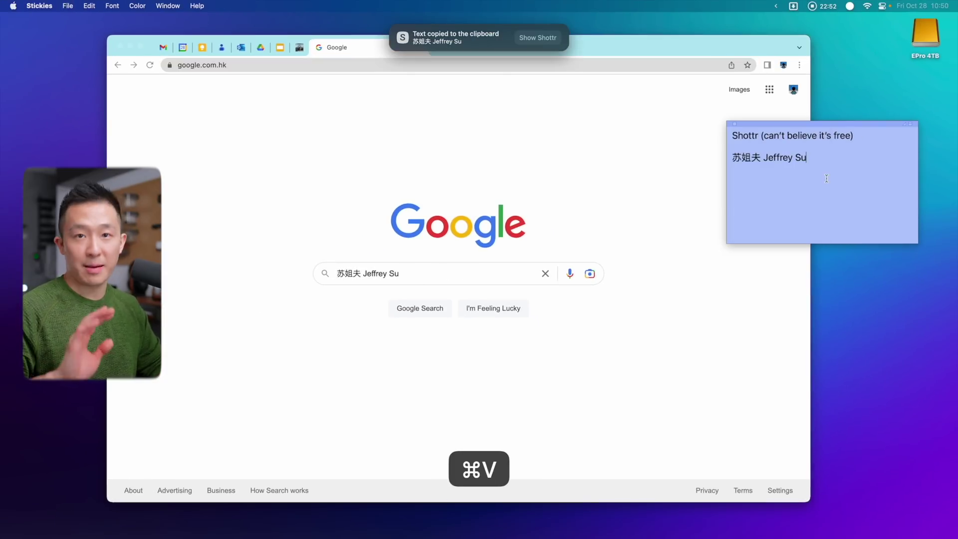
Step: Switch OCR to Latin Languages, re-read the search box, and paste both results into the note
key(super+Tab)
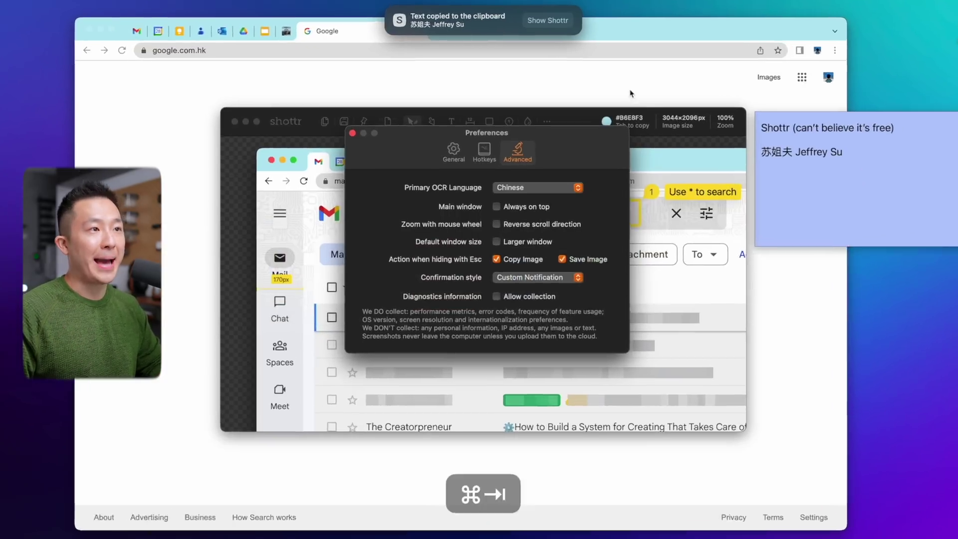
click(553, 189)
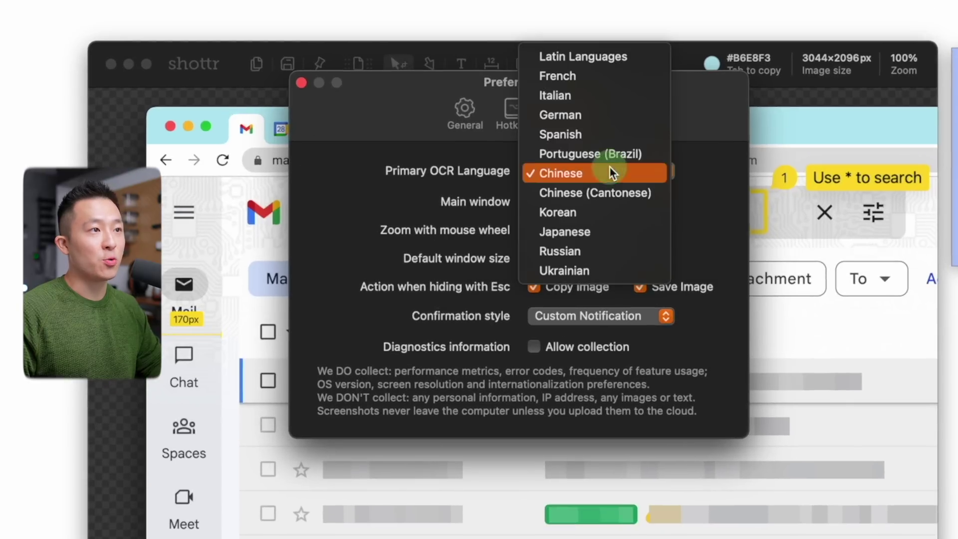
click(619, 59)
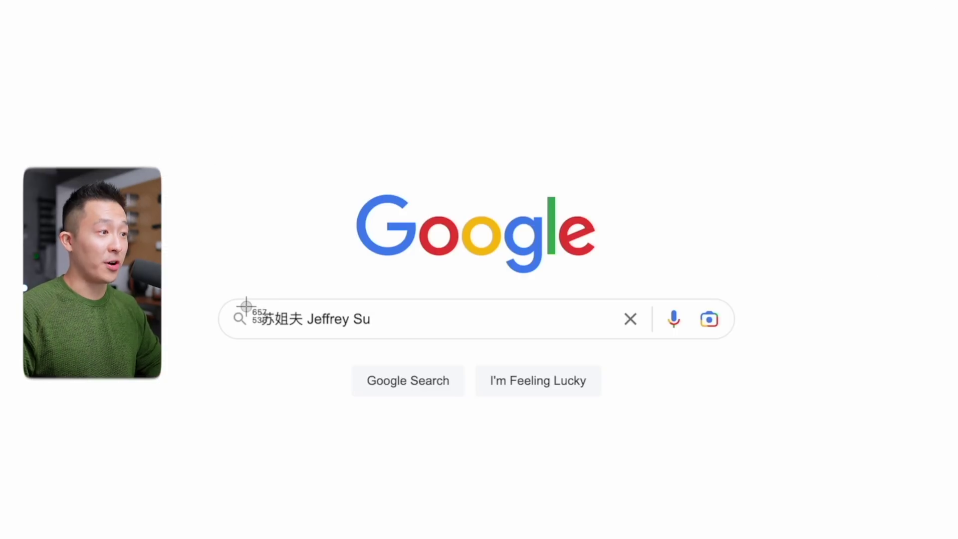
drag(355, 326, 374, 326)
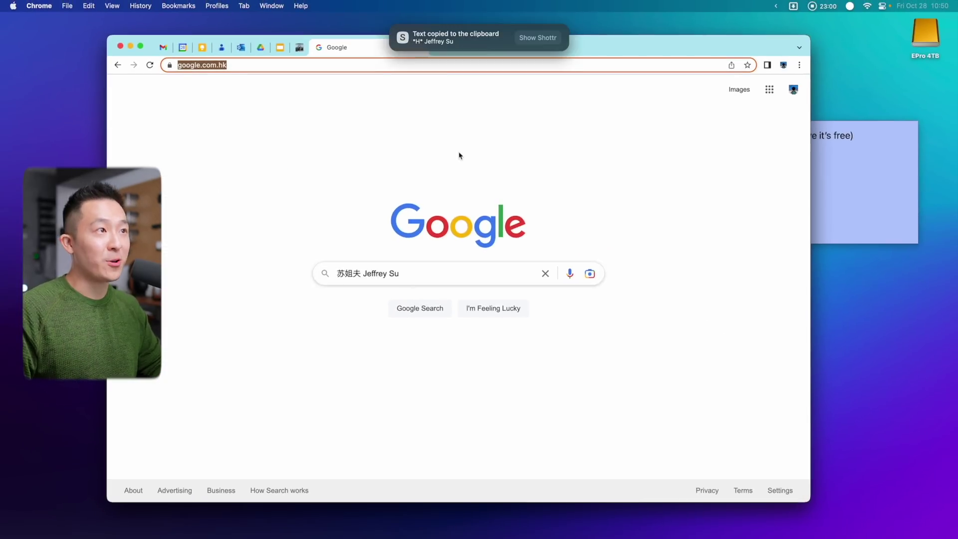
click(844, 206)
key(super+v)
key(Return)
key(super+v)
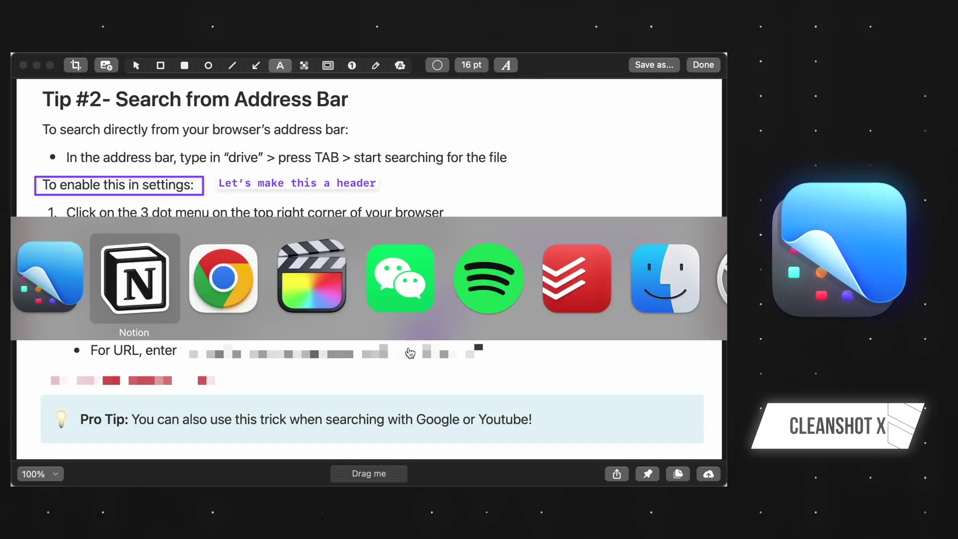
Step: Load the CleanShot Cloud share link in Chrome's address bar to view the uploaded screenshot
click(285, 100)
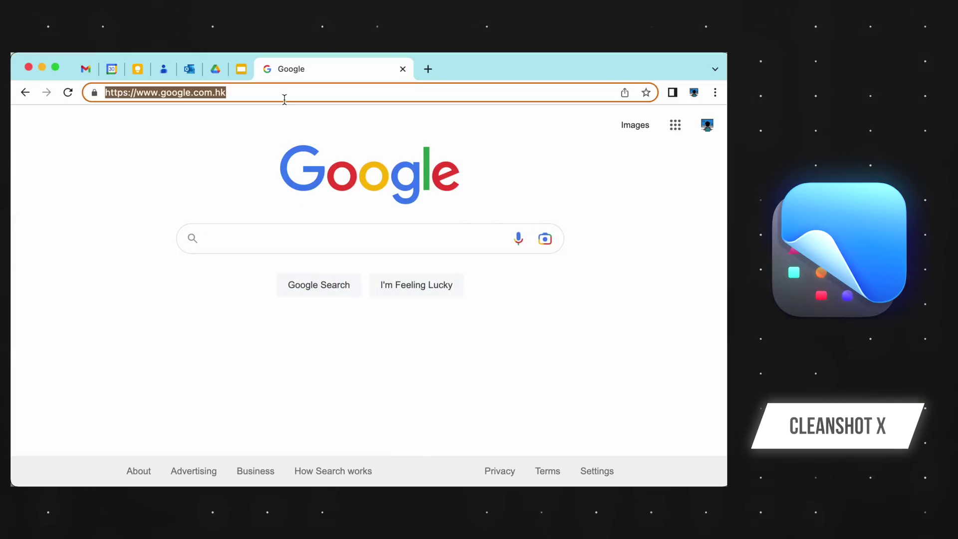
key(super+v)
key(Return)
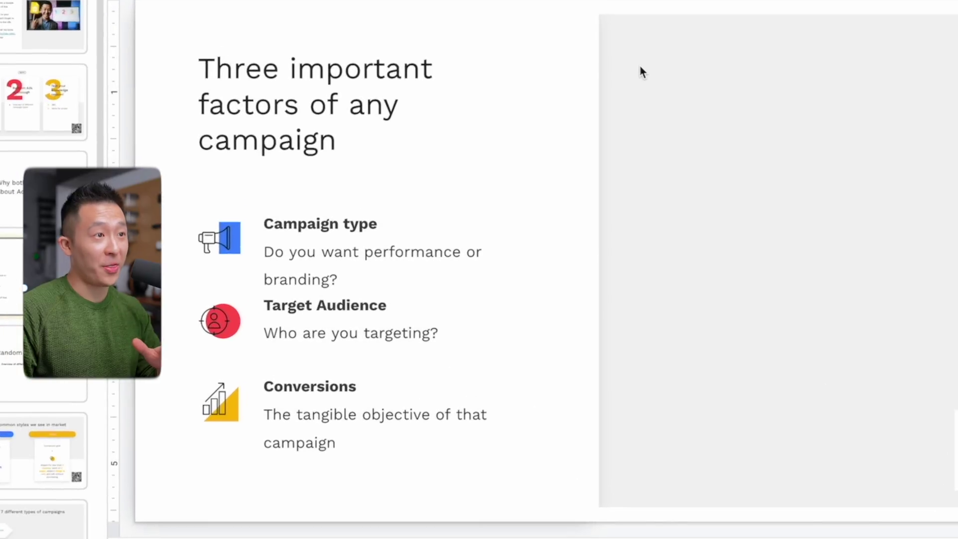
Step: Capture the campaign-factors slide, close the editor, and visit the empty desktop and back
drag(163, 34, 569, 498)
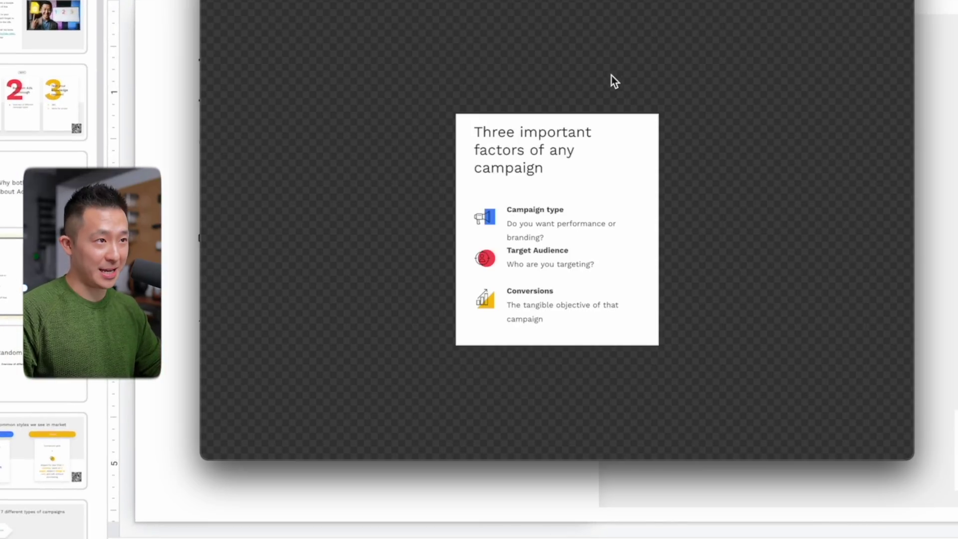
key(super+w)
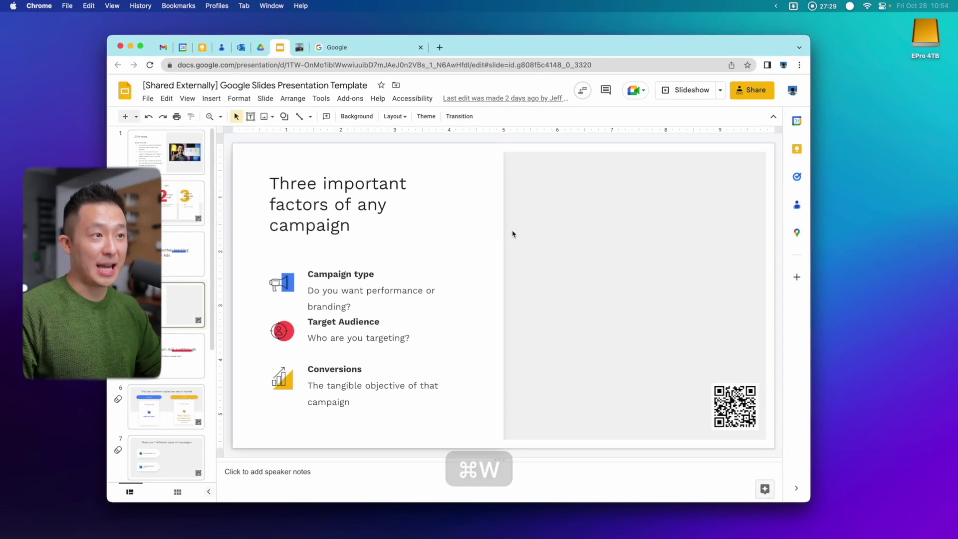
key(ctrl+Right)
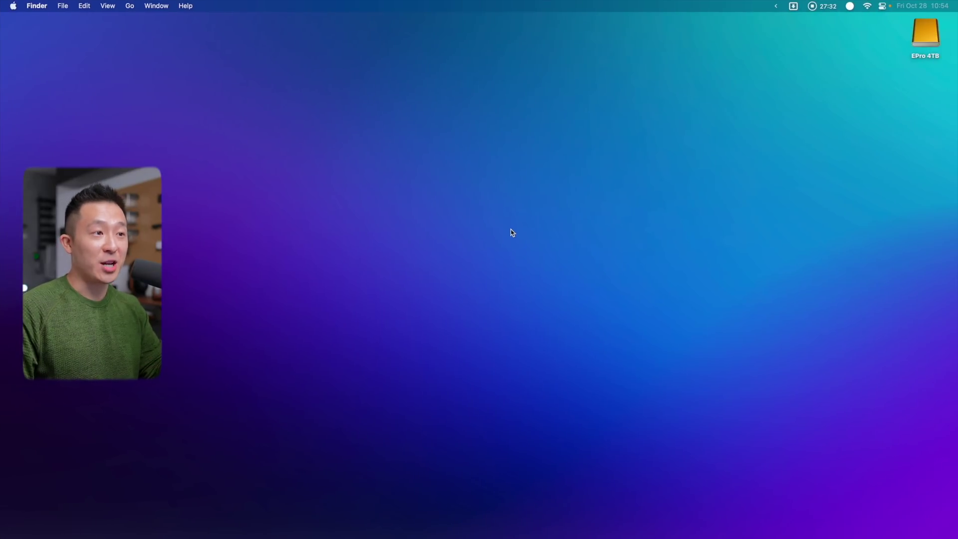
key(ctrl+Left)
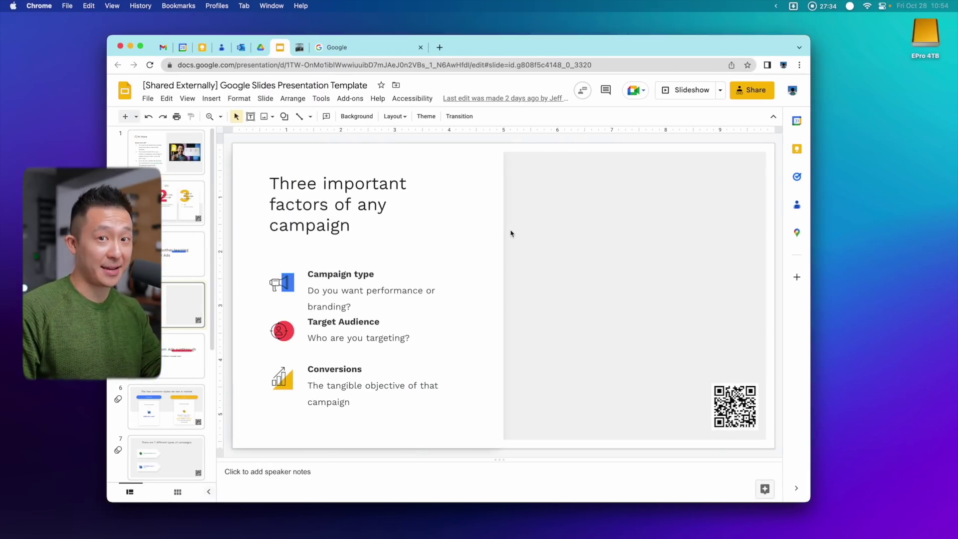
Step: In Mac Mouse Fix, set middle-button Hold to the keyboard shortcut ⌃⌥⌘O
key(super+space)
text(mac)
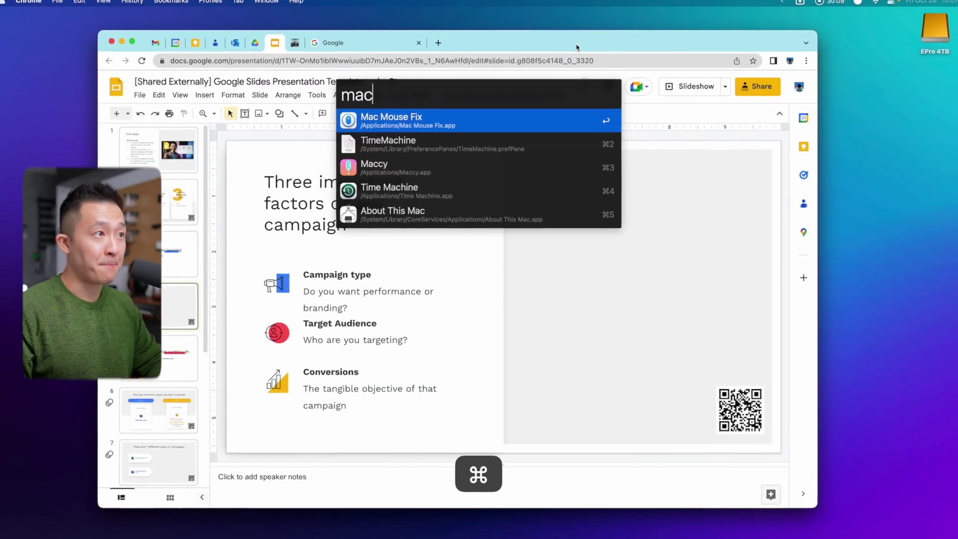
key(Return)
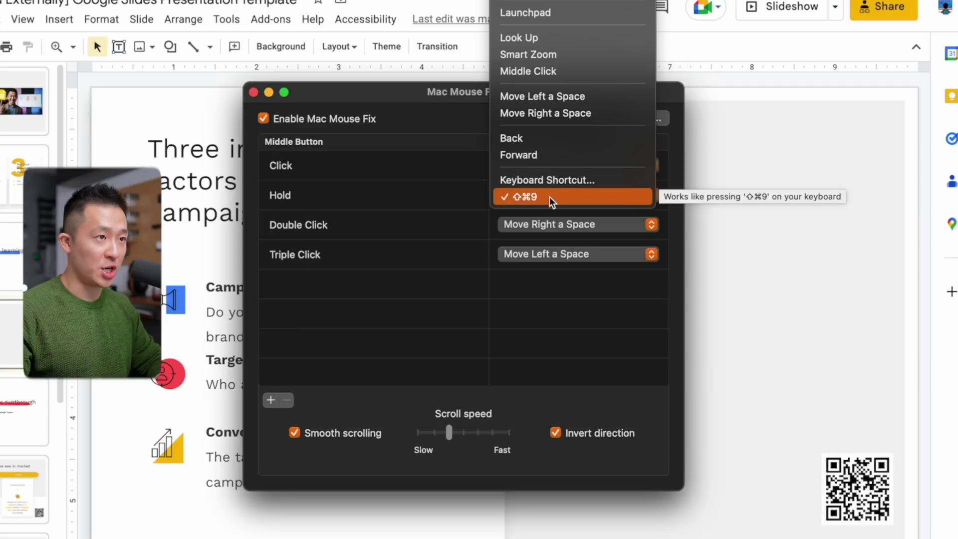
click(557, 185)
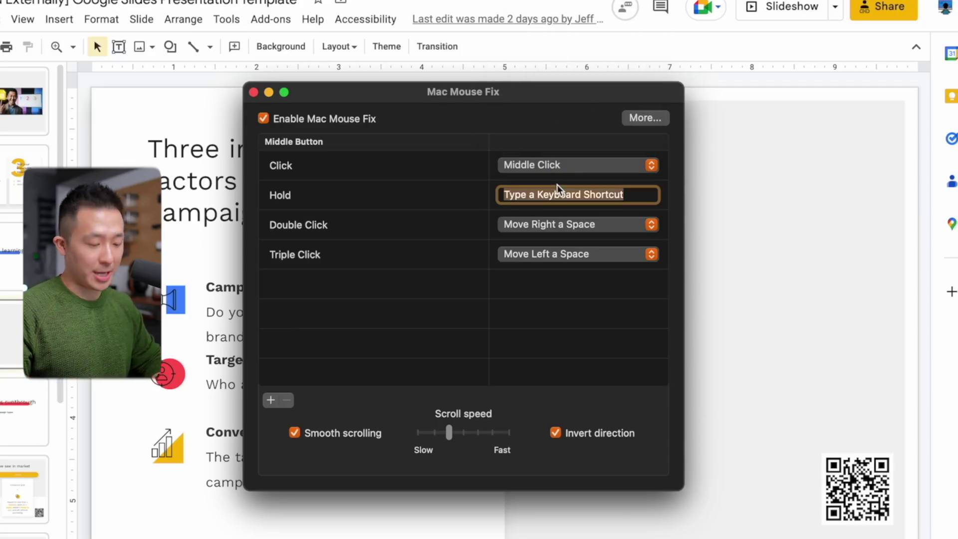
key(ctrl+alt+super)
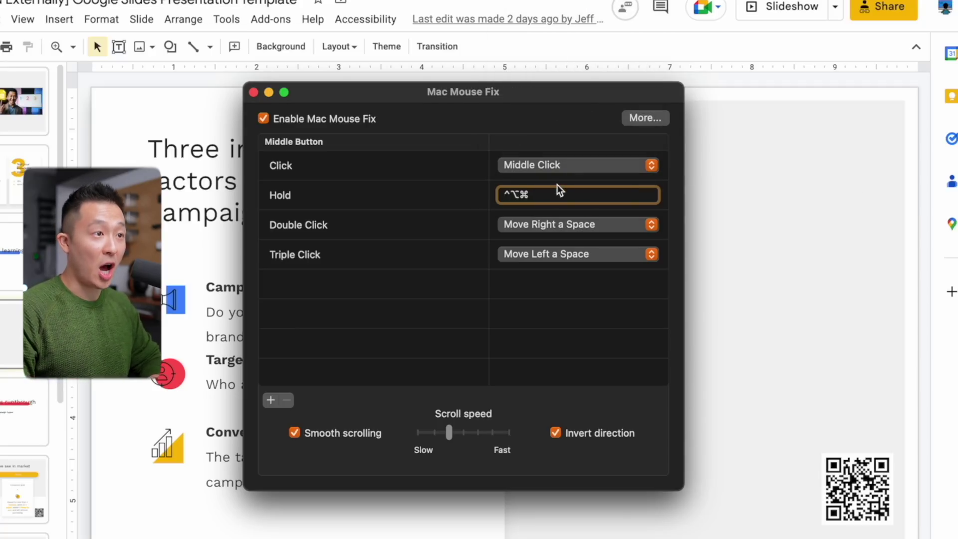
key(ctrl+alt+super+o)
Step: Use the middle-button hold to OCR the slide title as text
click(186, 220)
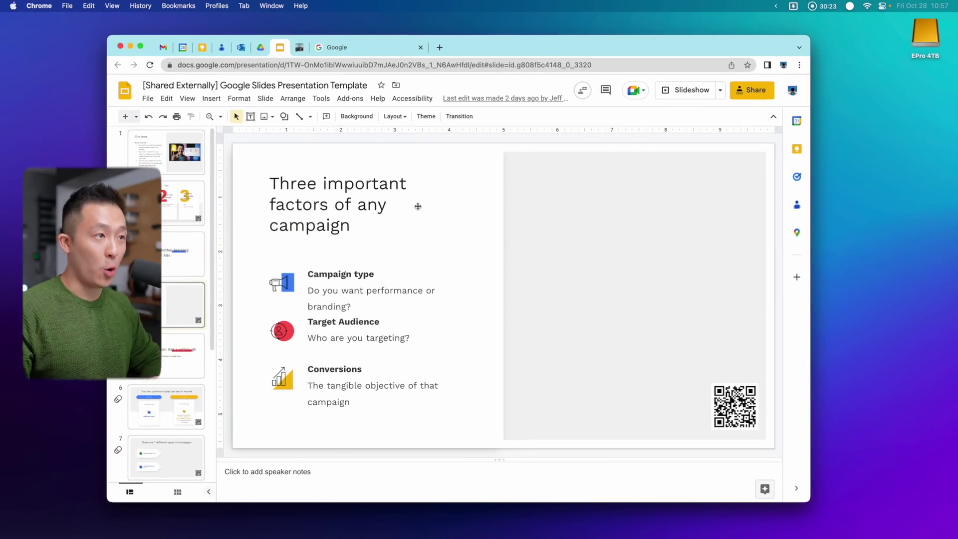
drag(253, 173, 441, 254)
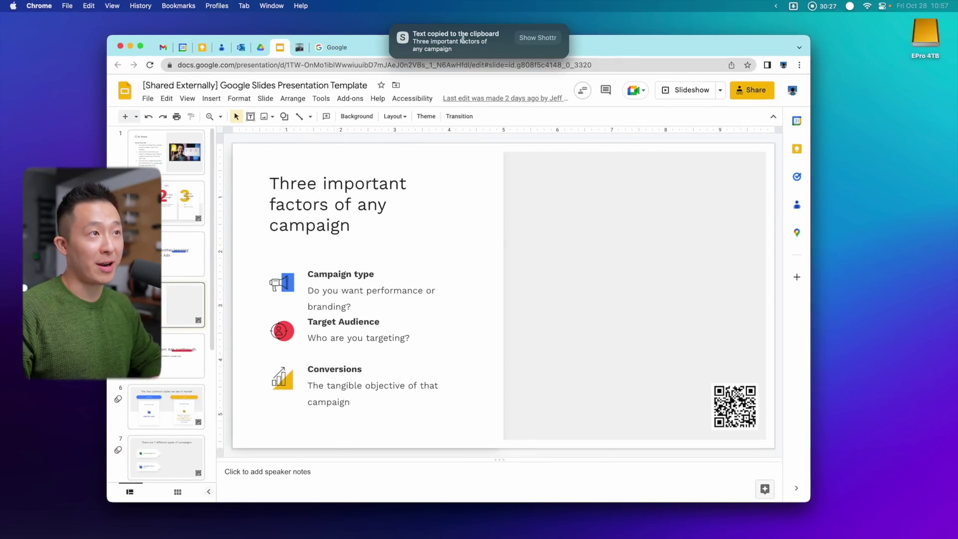
key(super+Tab)
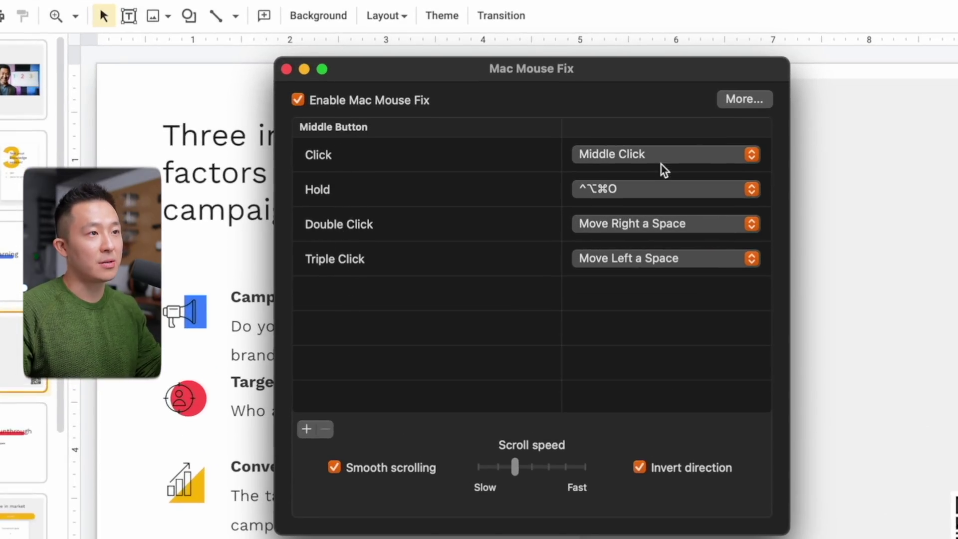
Step: Review the middle-click options and close a new Chrome tab with a middle click
click(633, 158)
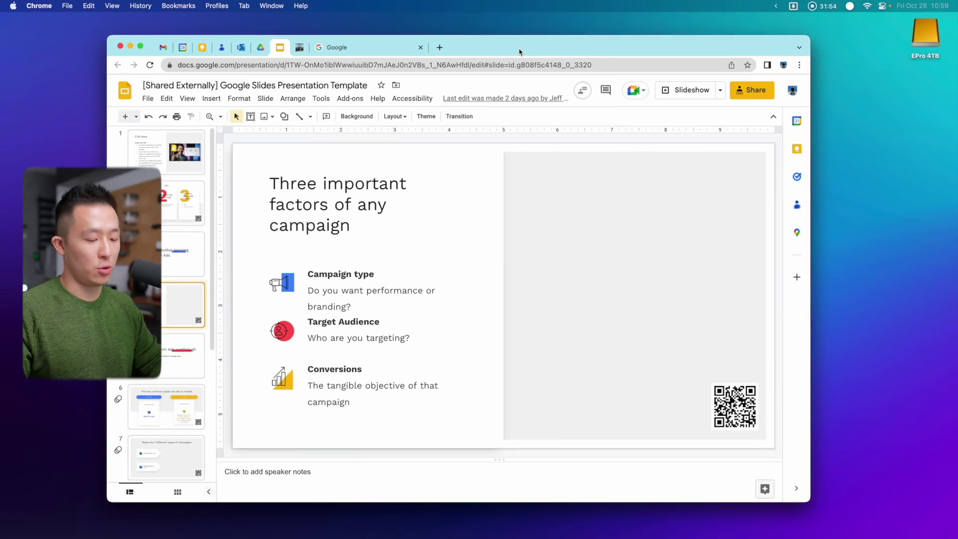
key(super+t)
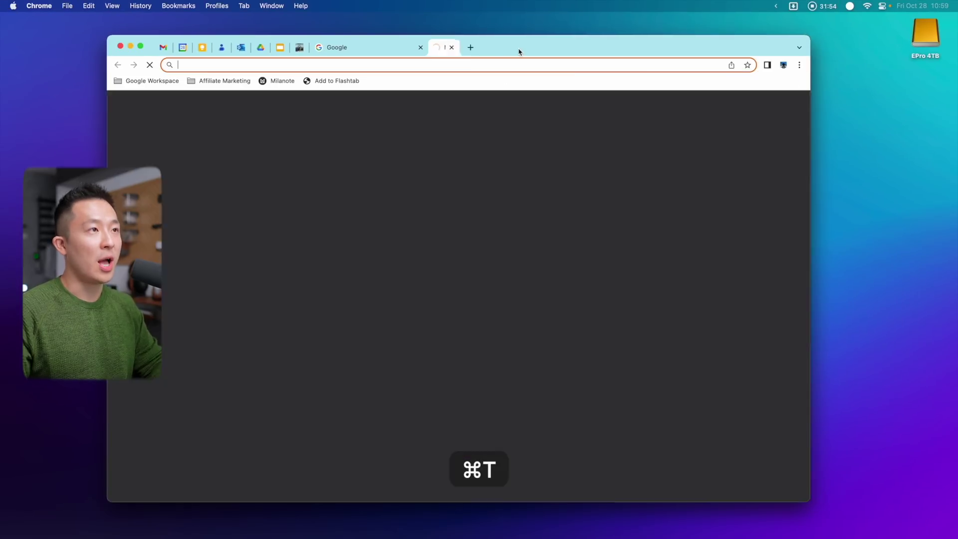
middle_click(507, 54)
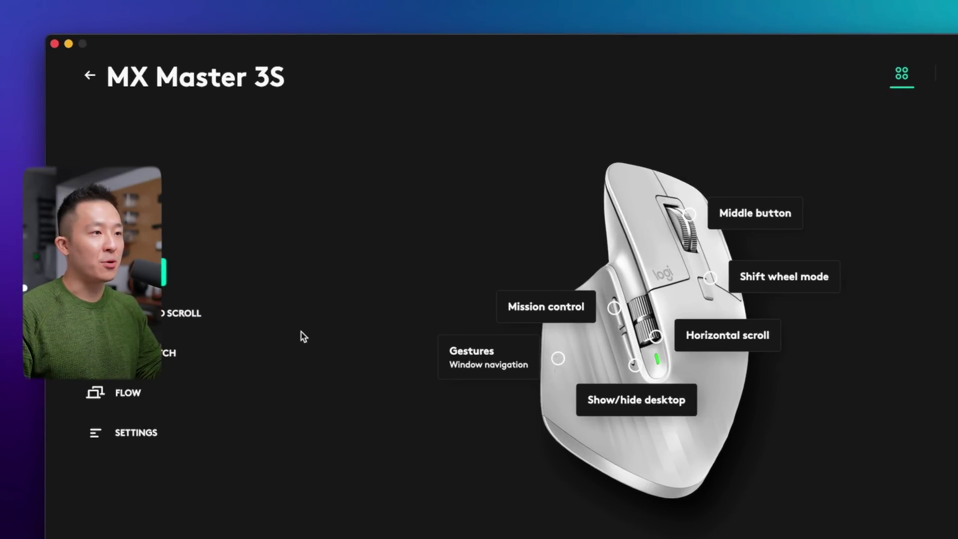
Step: View the MX Master 3S gesture button's actions, then show the desktop
click(558, 358)
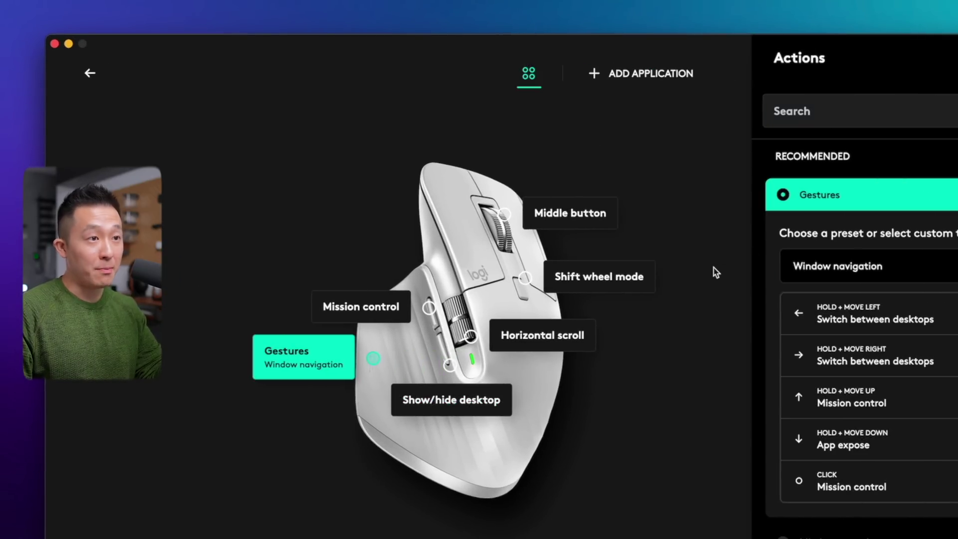
key(F11)
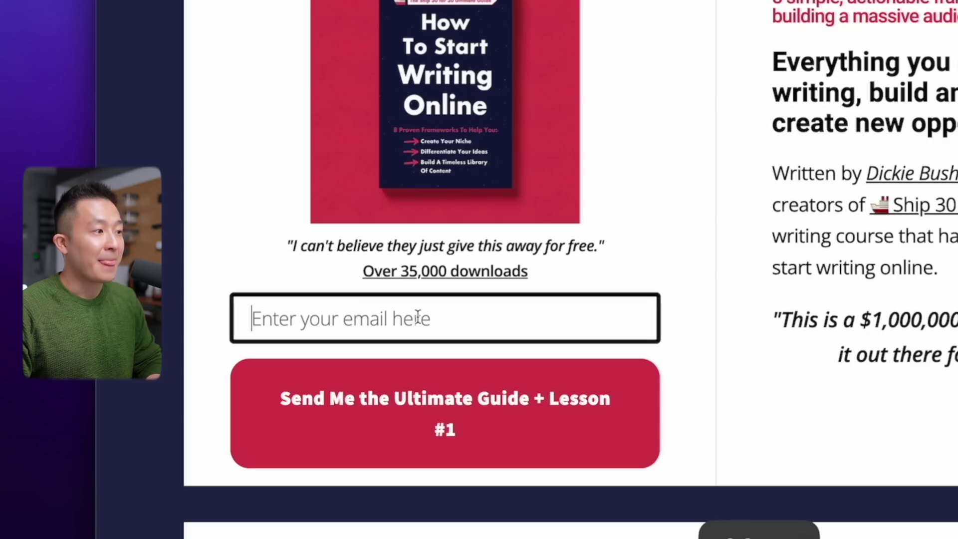
Step: Paste the copied TempBox address into the signup form's email field
key(super+v)
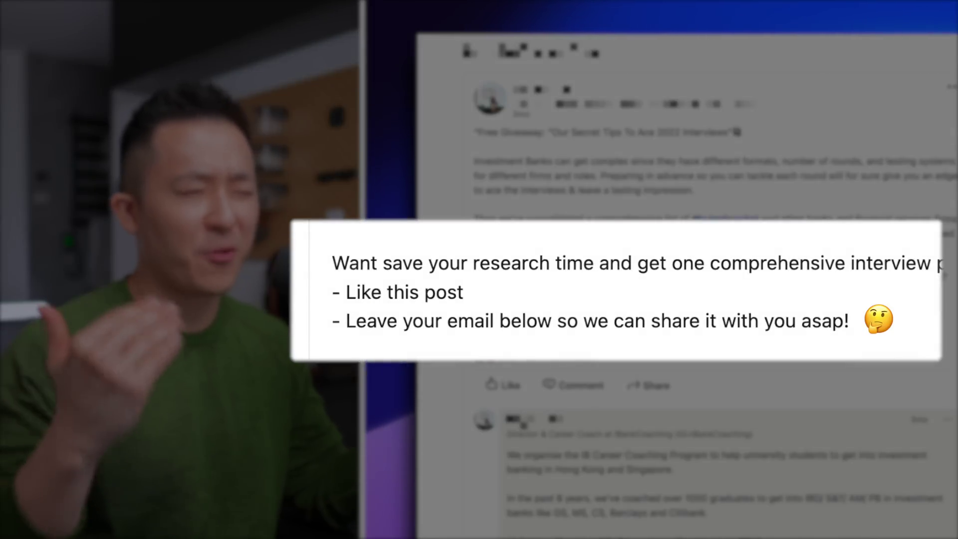
Step: Scroll the interview-tips giveaway post down to its comments
scroll(709, 269, down, 15)
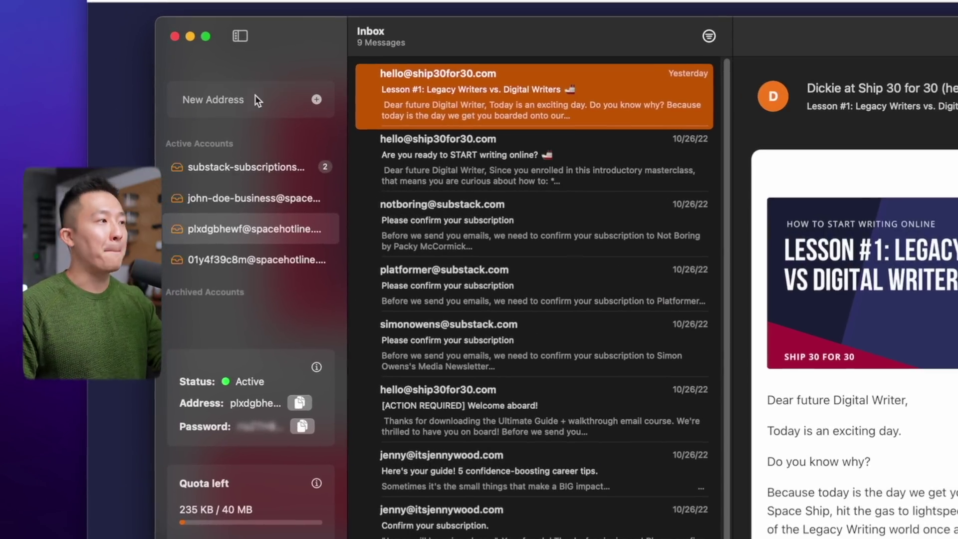
click(214, 137)
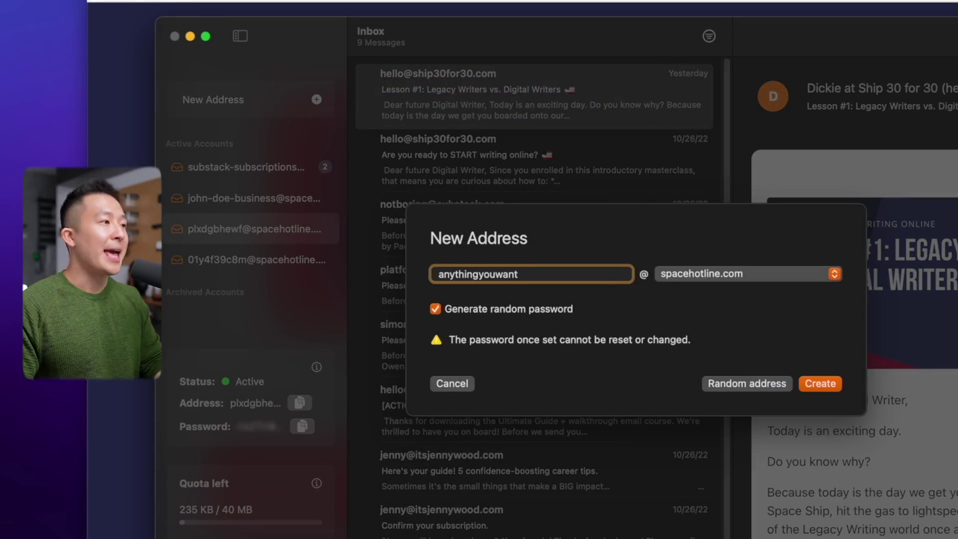
key(Escape)
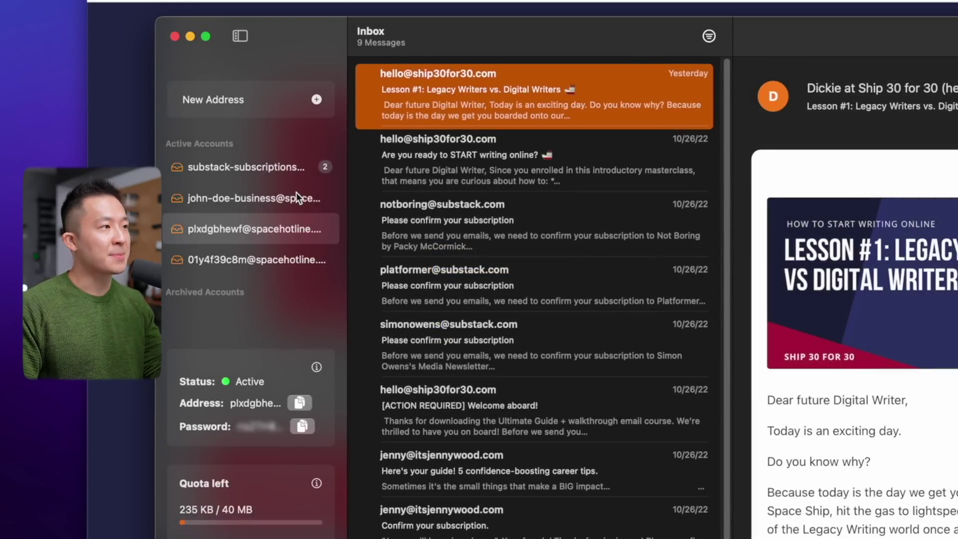
right_click(303, 175)
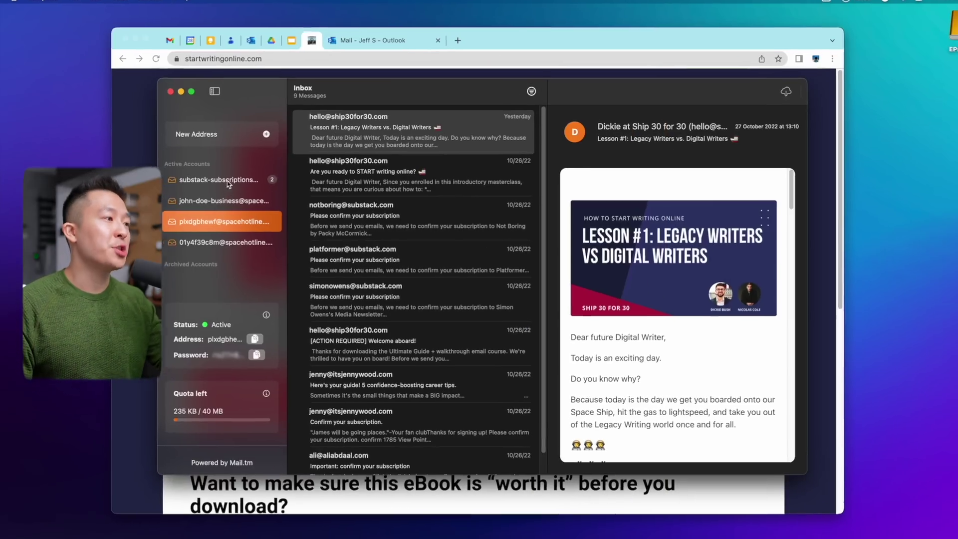
click(220, 180)
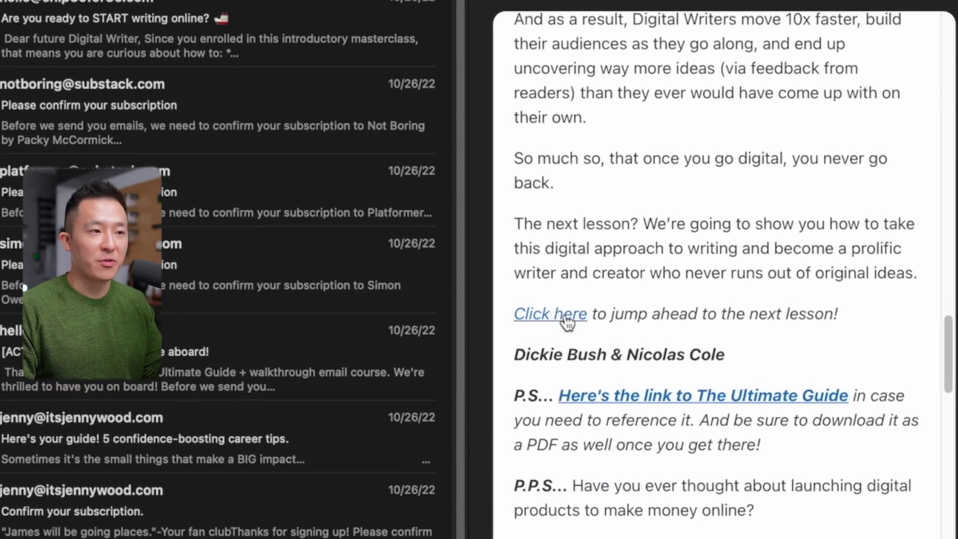
Step: Copy the web address of the email's 'Click here' next-lesson link
right_click(566, 317)
click(646, 391)
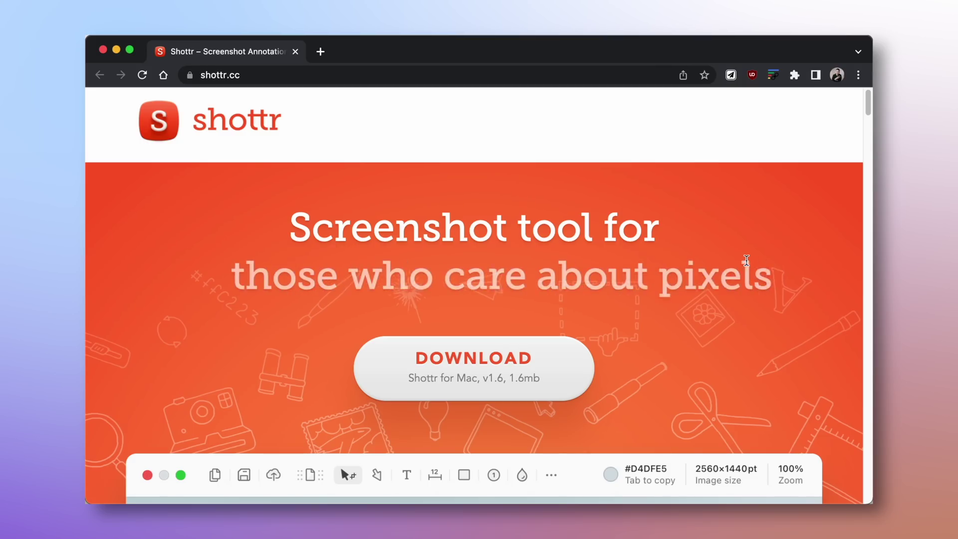
Step: Start the Shottr for Mac v1.6 download from the shottr.cc homepage
click(503, 378)
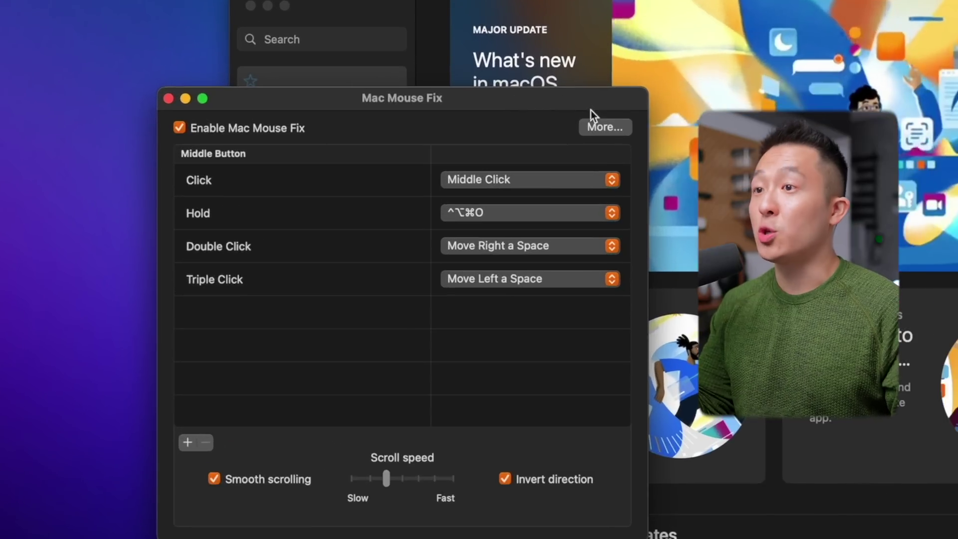
Step: Turn off Mac Mouse Fix's Check for Updates option
click(593, 125)
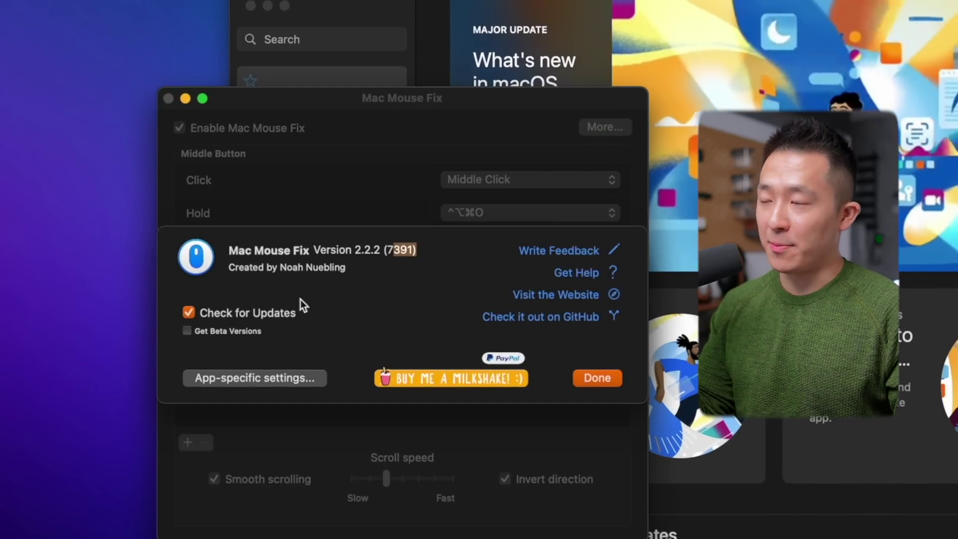
click(250, 314)
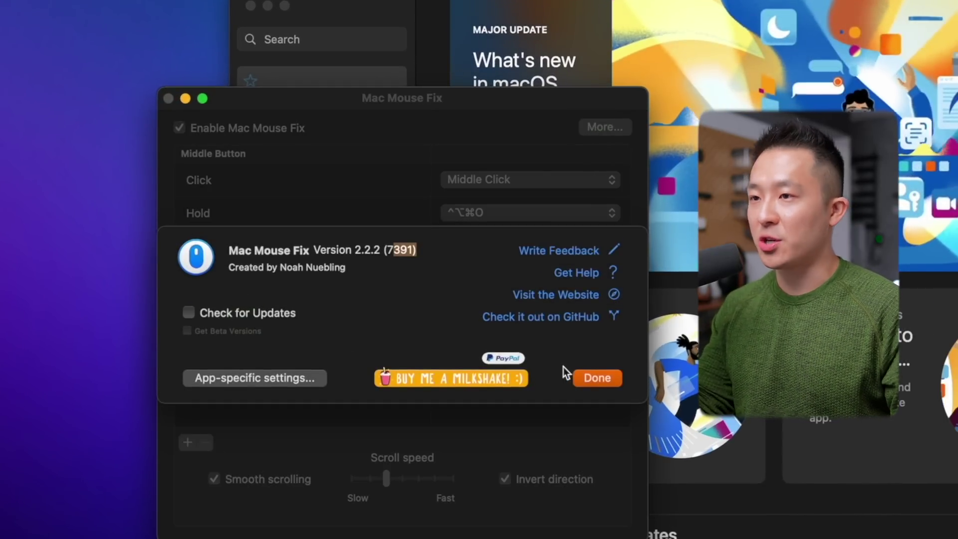
click(595, 379)
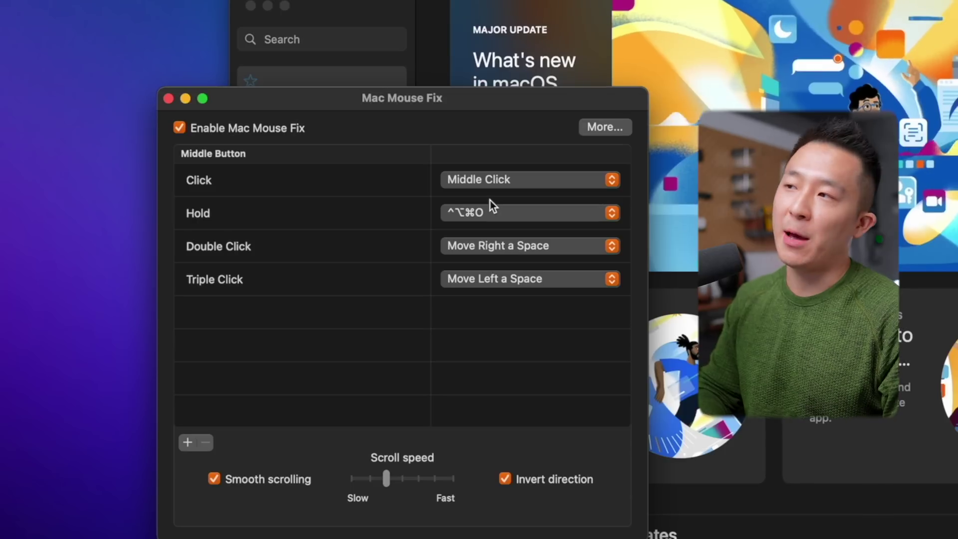
Step: Launch the Latest app through Spotlight search
key(alt+space)
text(latet)
key(BackSpace)
text(st)
key(Return)
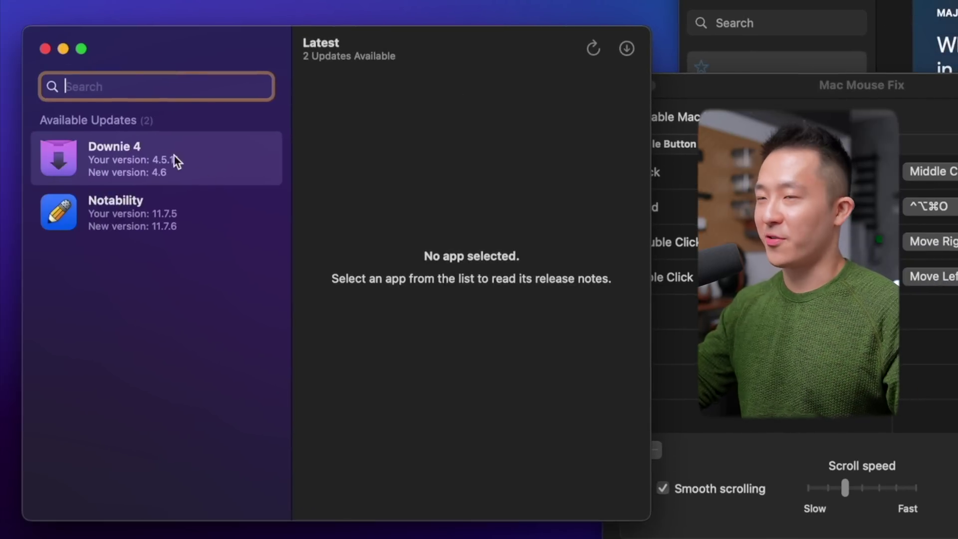
right_click(170, 149)
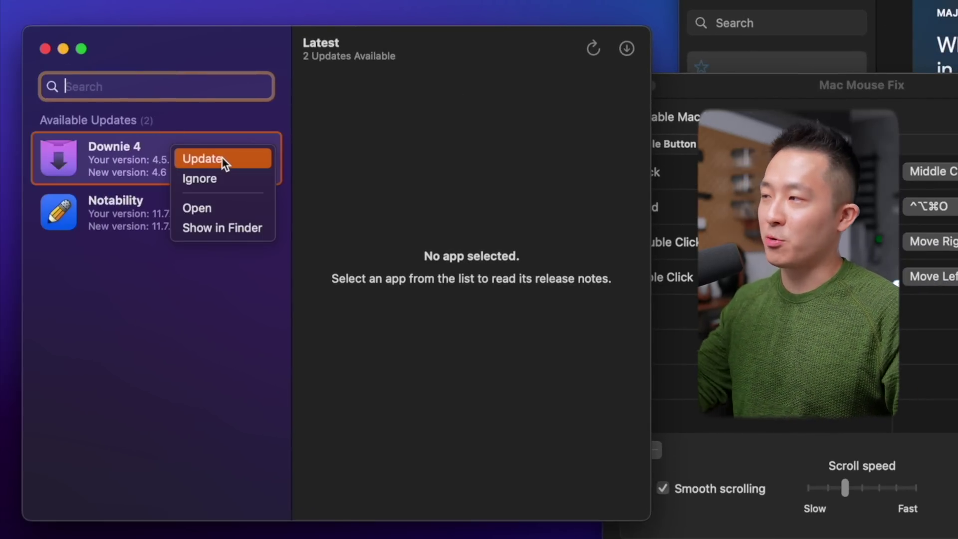
click(552, 58)
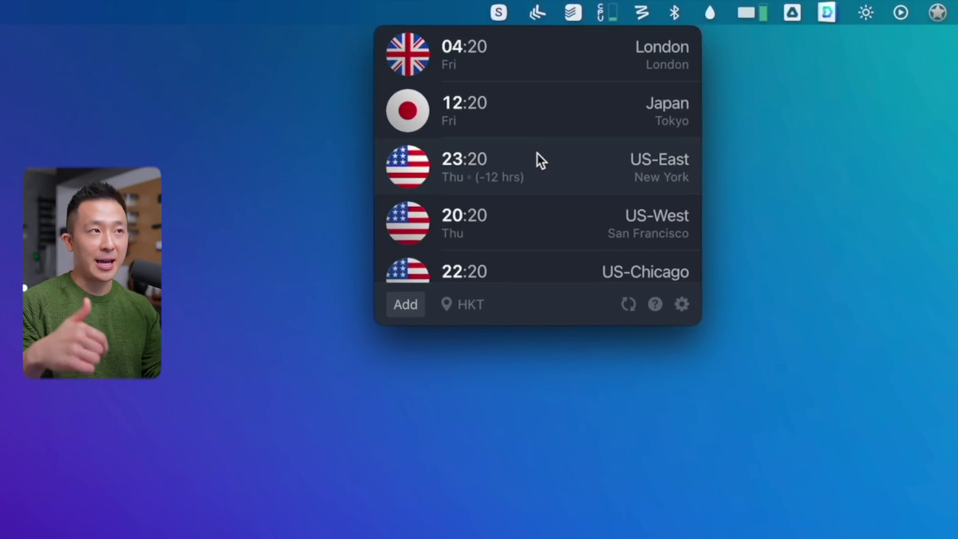
Step: View the US-East world clock details in the There panel
mouse_move(537, 153)
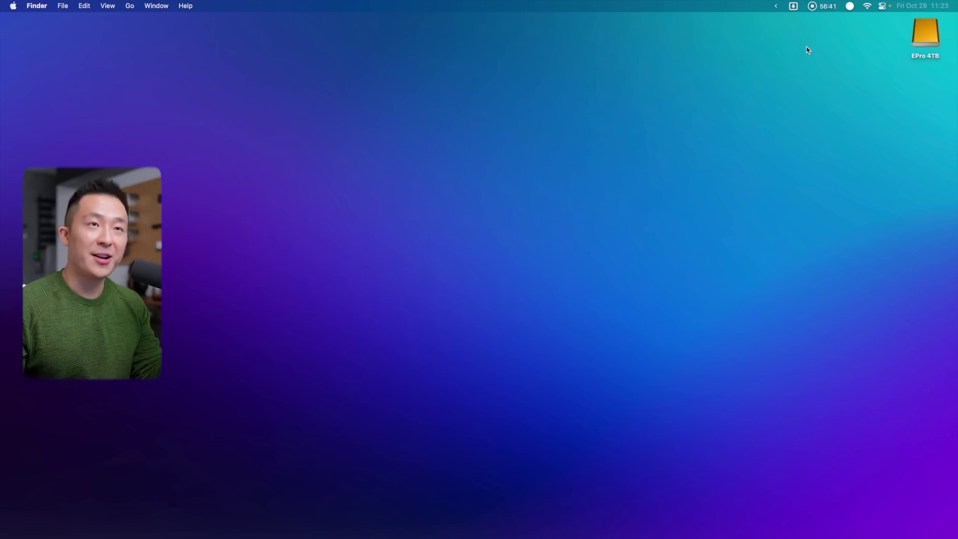
Step: Preview city times with Hovrly's slider, pin New York, London, Tokyo, then unpin all but San Francisco
click(851, 6)
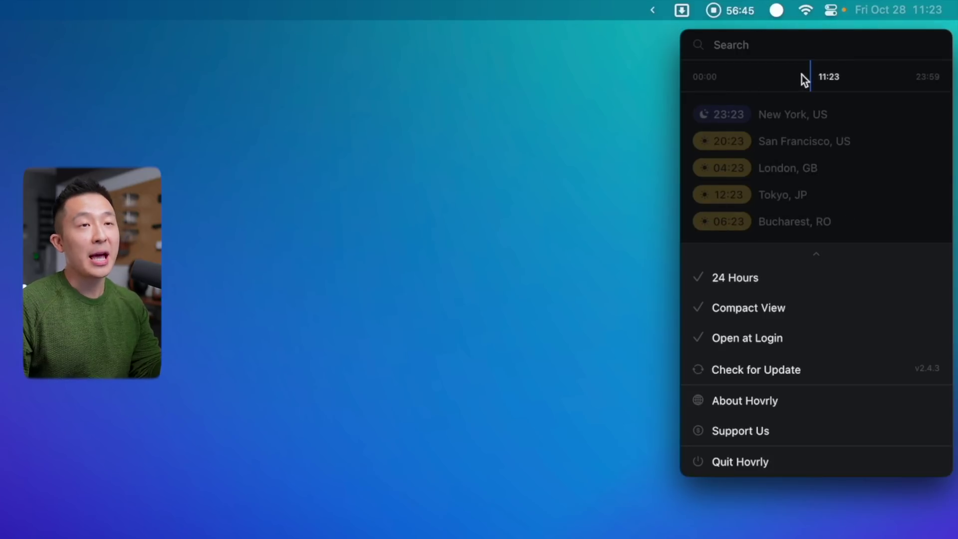
drag(802, 75, 865, 81)
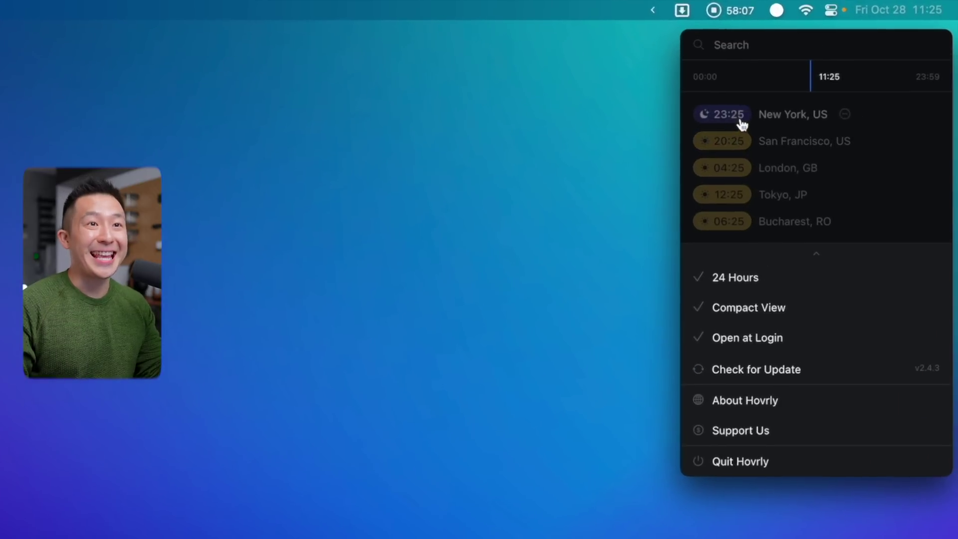
click(742, 123)
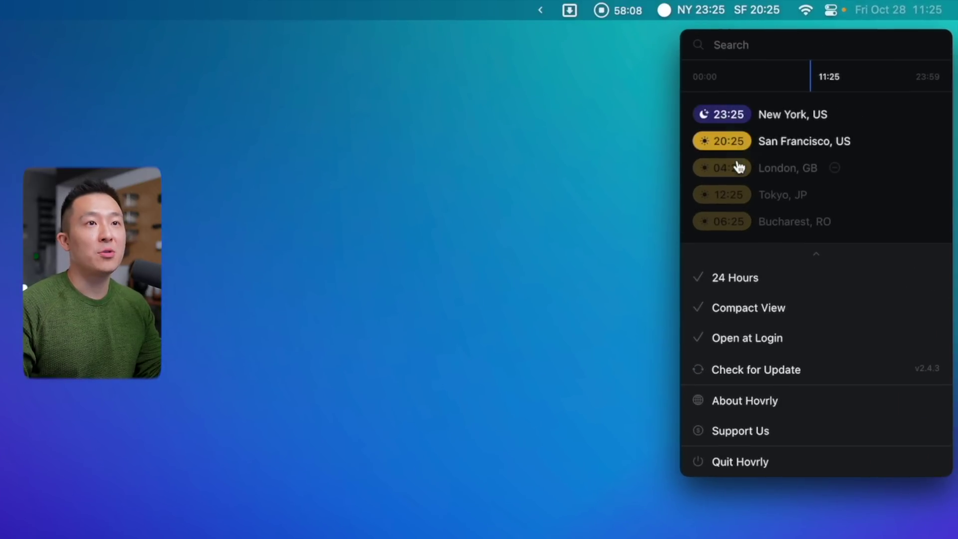
click(739, 167)
click(735, 190)
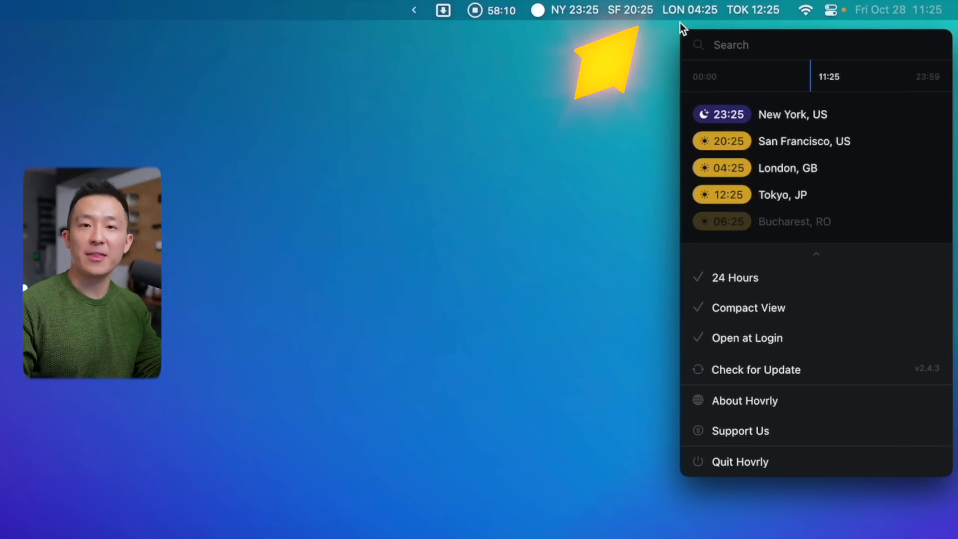
click(721, 193)
click(731, 169)
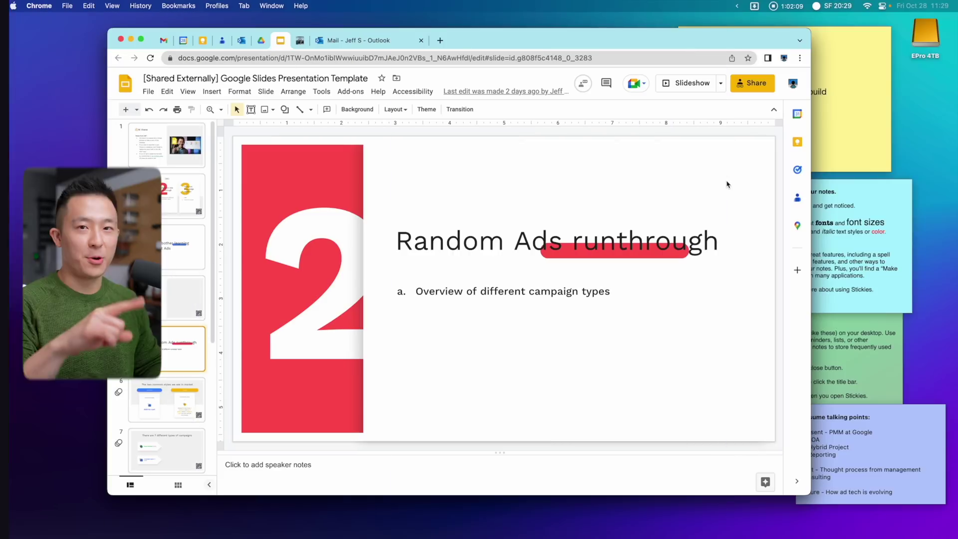
Step: Launch Transparent Note from the app launcher
key(super+space)
text(tran)
key(Return)
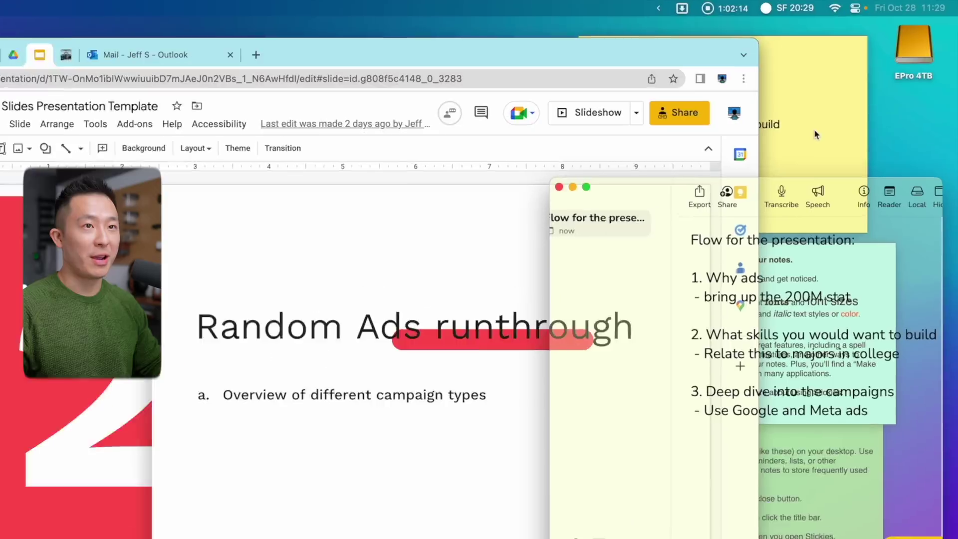
Step: Make the presentation-flow sticky note translucent and float it on top
click(852, 101)
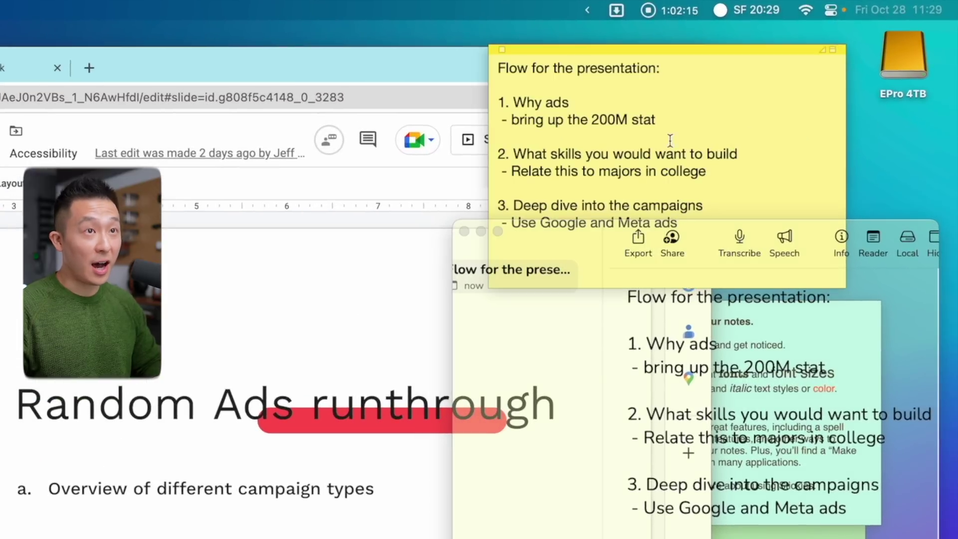
key(super+alt+t)
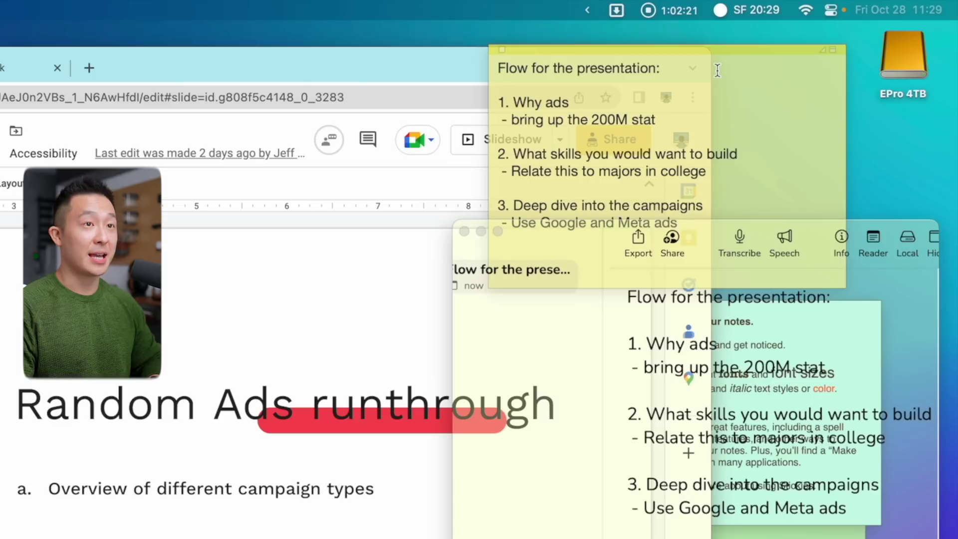
key(super+alt+f)
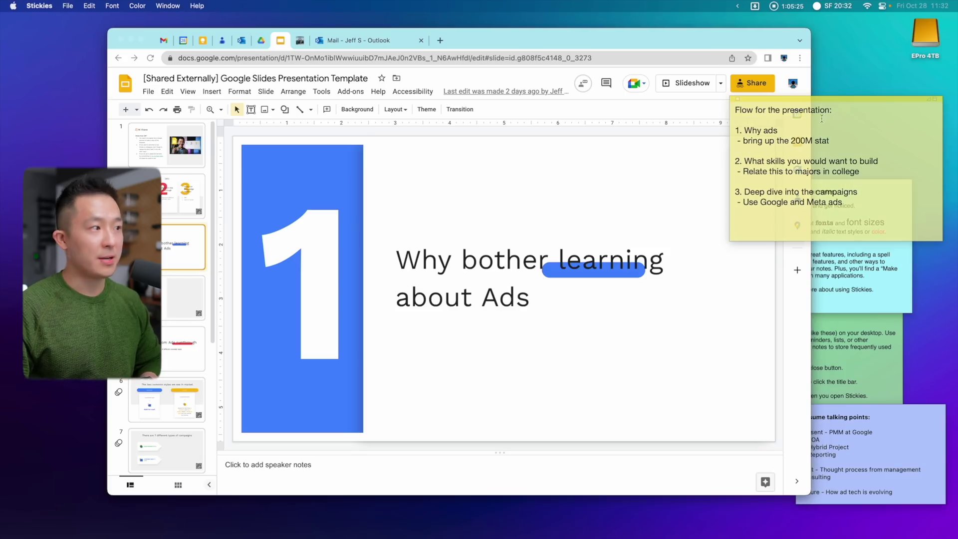
Step: Flip through the slides and briefly run the full-screen slideshow
click(168, 249)
key(Down)
key(Down)
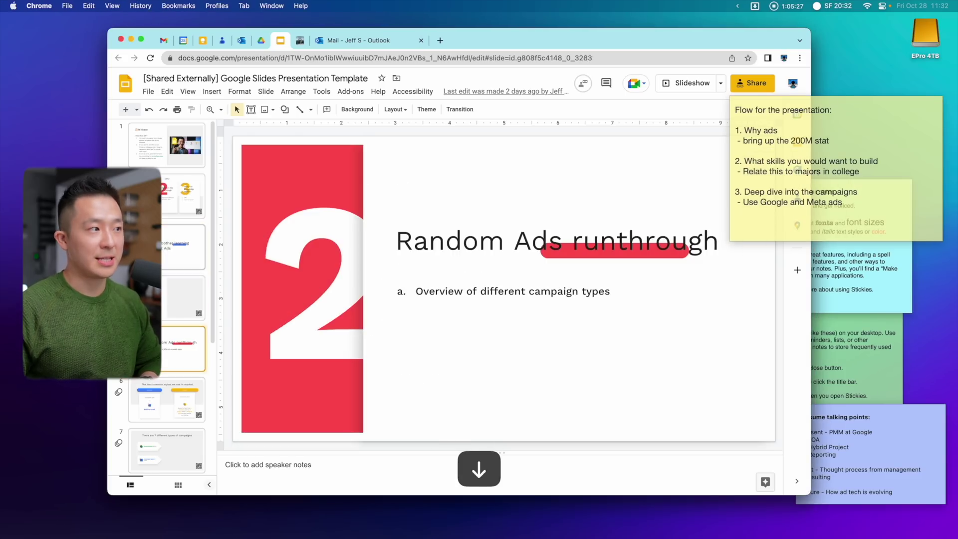
key(Up)
key(Up)
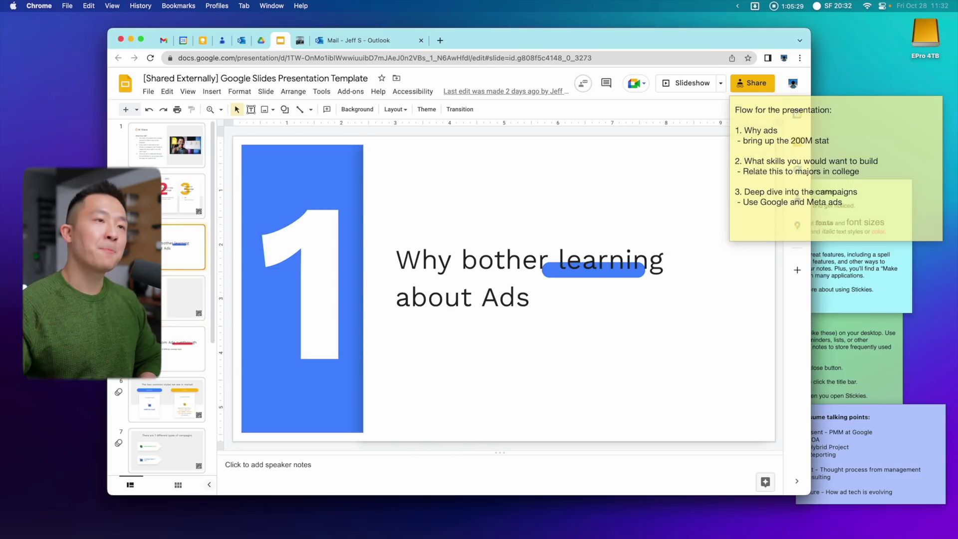
click(705, 91)
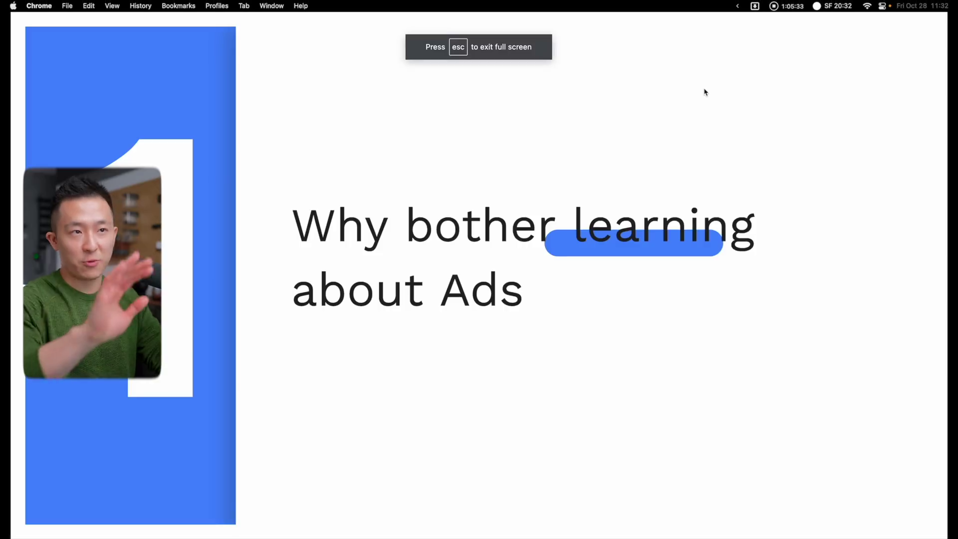
key(Escape)
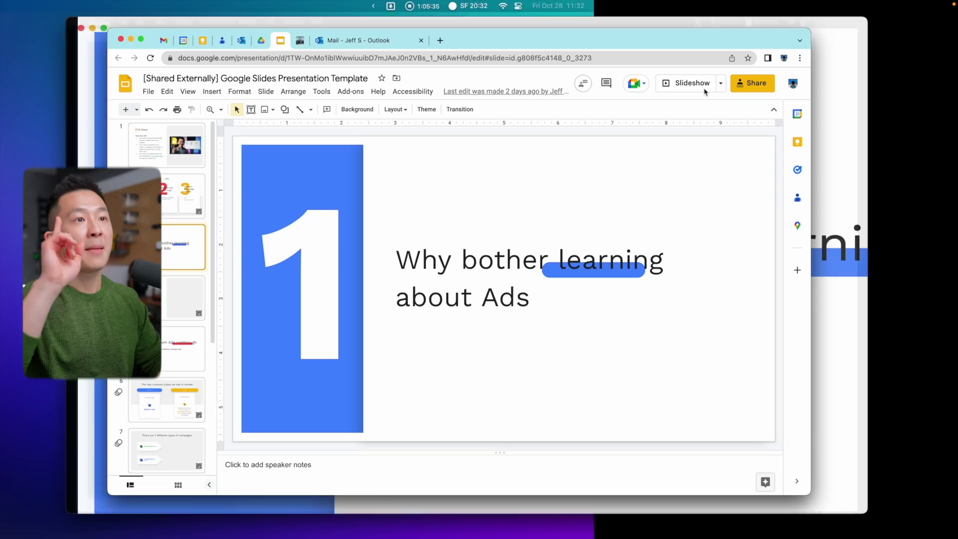
Step: Present in Presenter view with the flow note on top, then close the presenter window
click(722, 84)
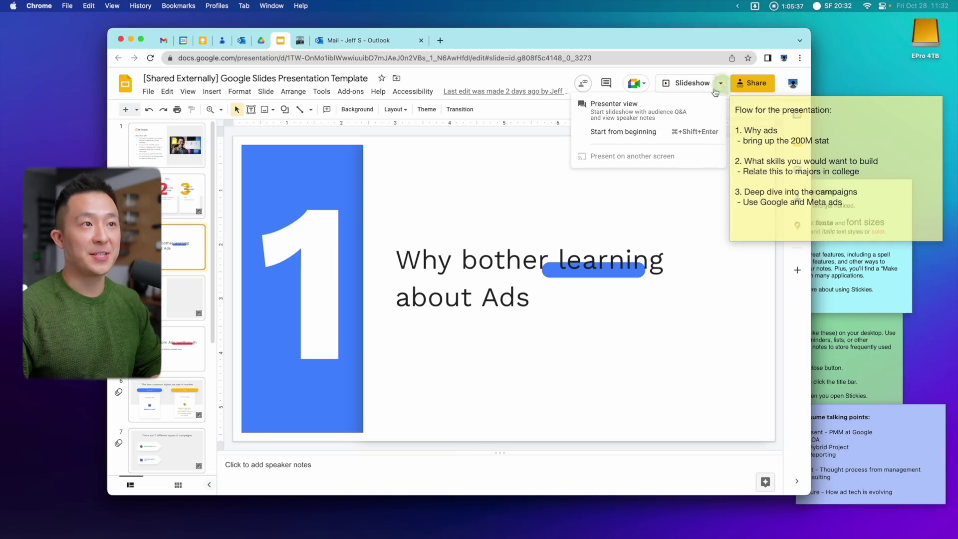
click(667, 103)
click(823, 112)
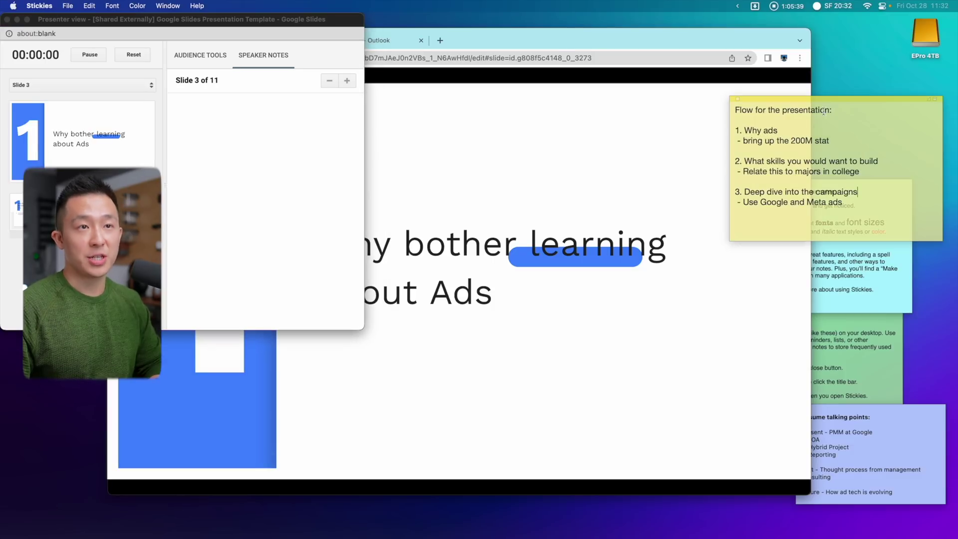
click(7, 19)
click(505, 238)
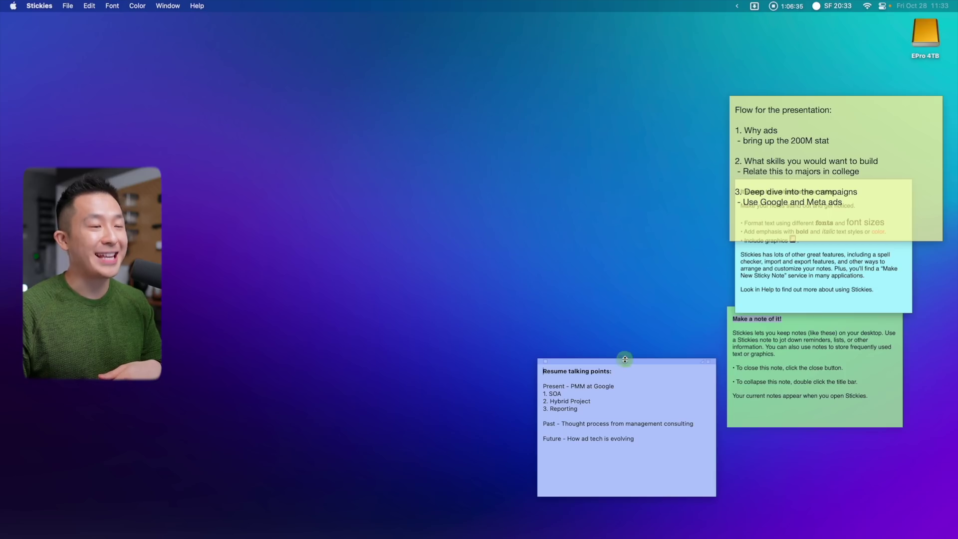
Step: Move the Resume talking points note to the top and enlarge its text one size
drag(625, 359, 624, 0)
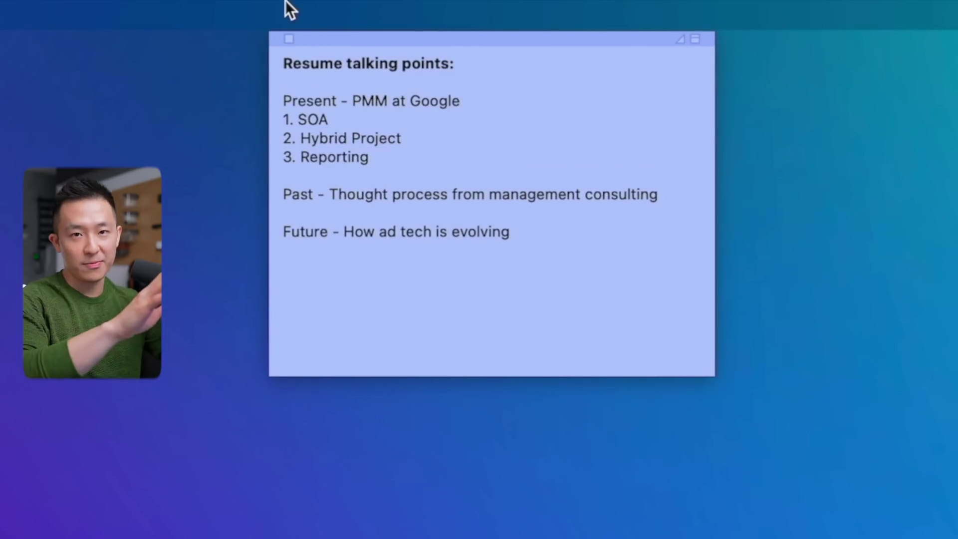
click(610, 229)
key(super+a)
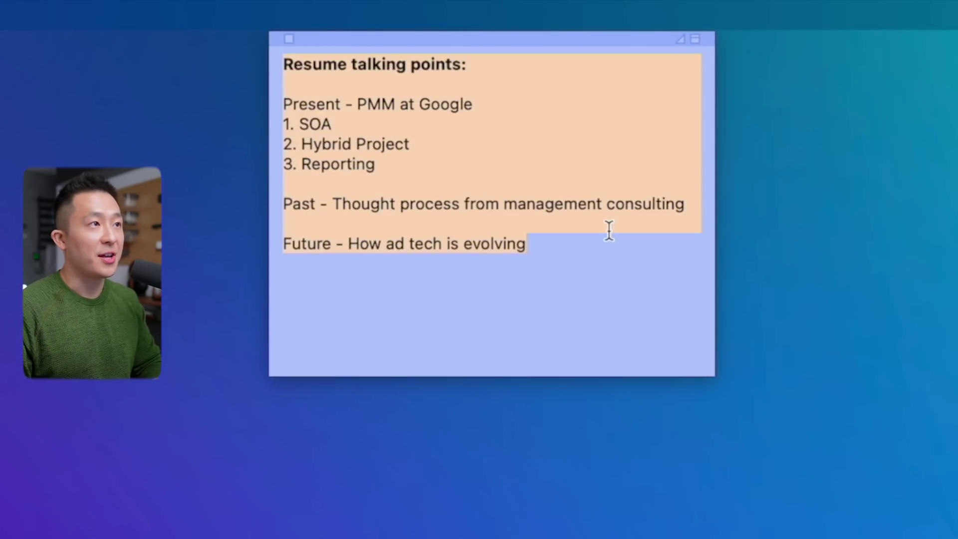
key(super+plus)
key(super+plus)
key(super+minus)
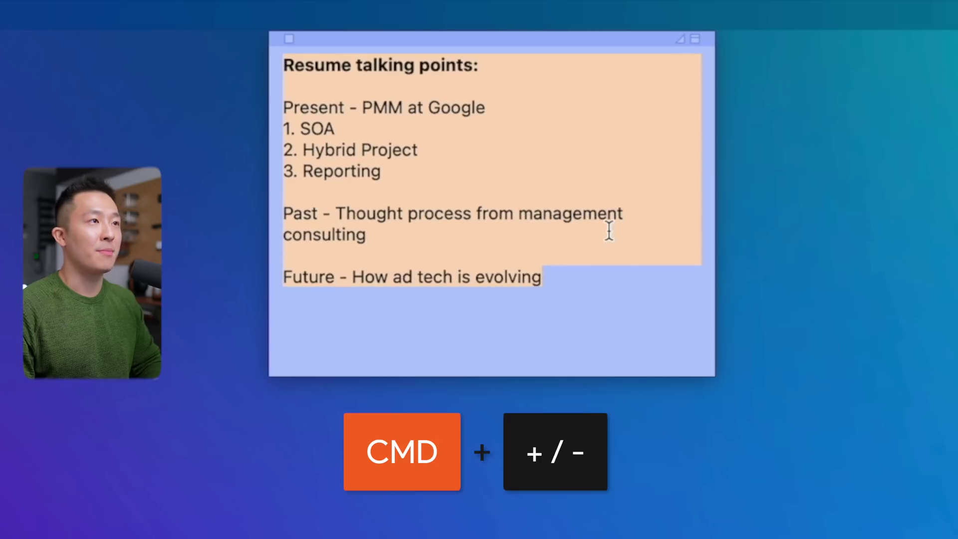
key(super+m)
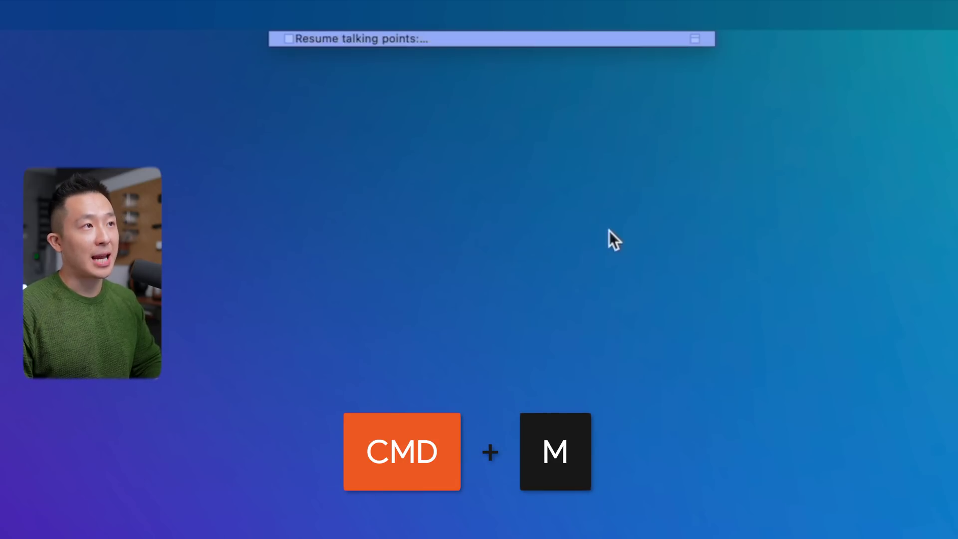
key(super+m)
key(super+m)
key(super+m)
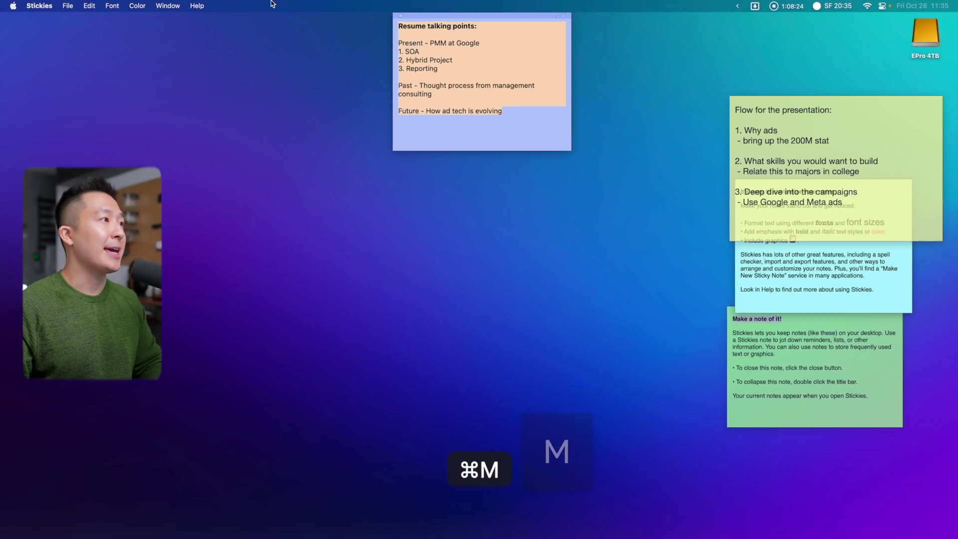
Step: Arrange all the Stickies notes by Color from the Window menu
click(180, 6)
mouse_move(236, 187)
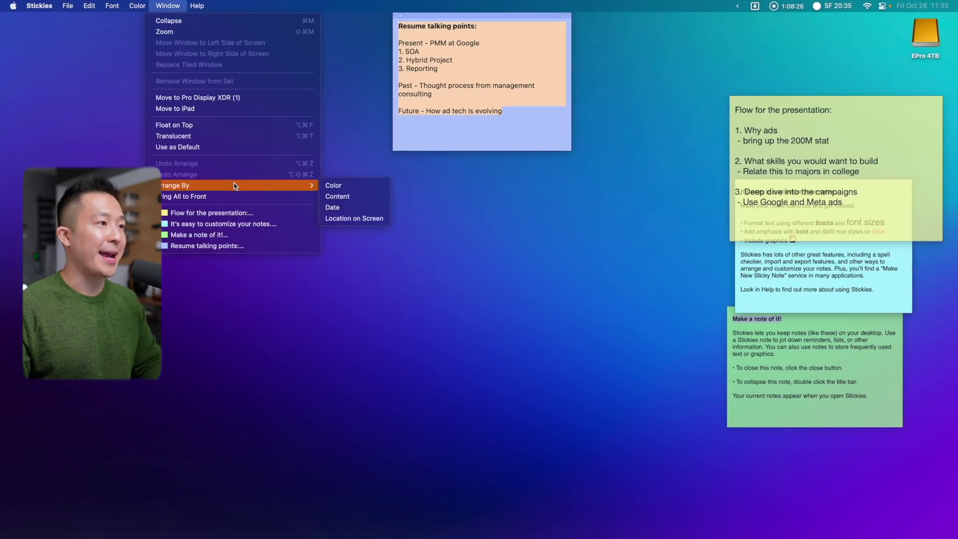
click(351, 188)
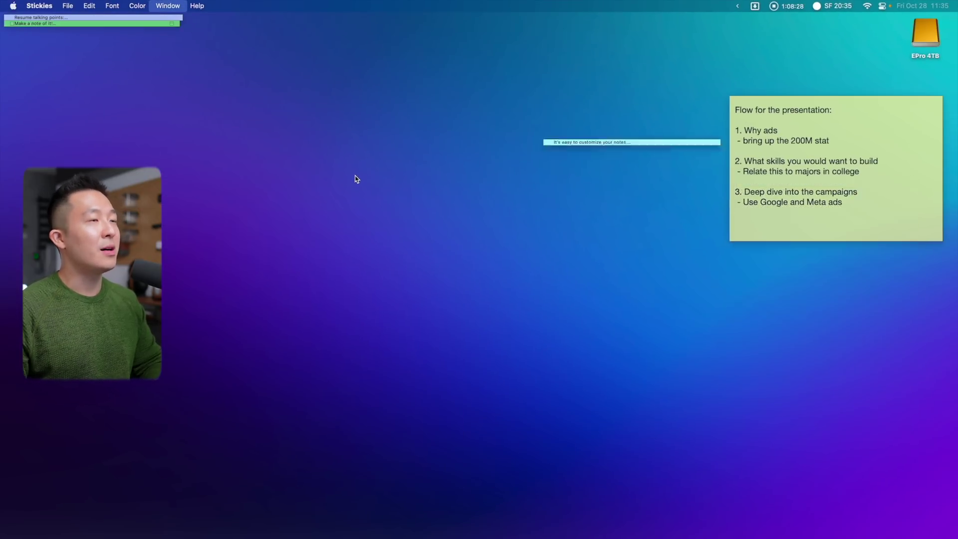